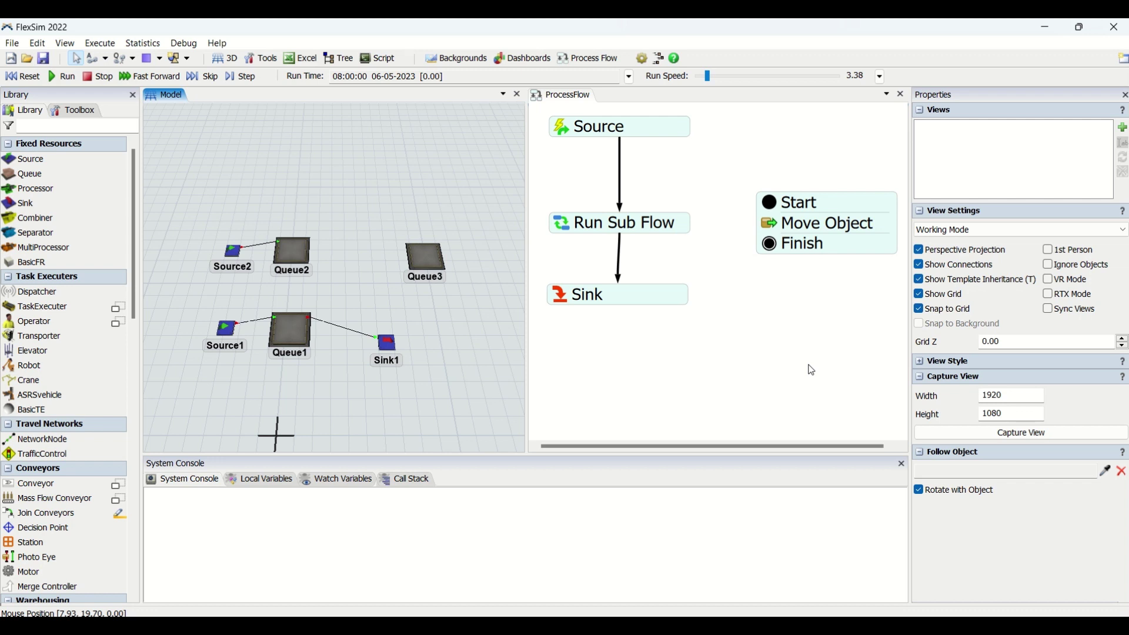
Activate the ProcessFlow view so the Library lists activities and Process Flow Properties appear
click(813, 371)
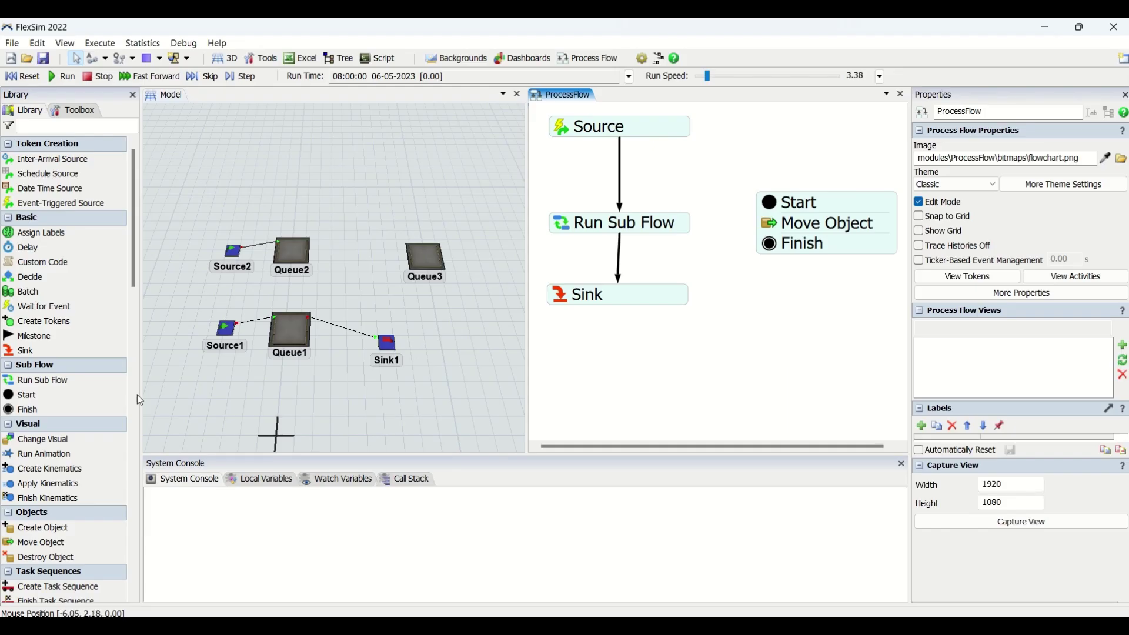
scroll(68, 382, down, 2)
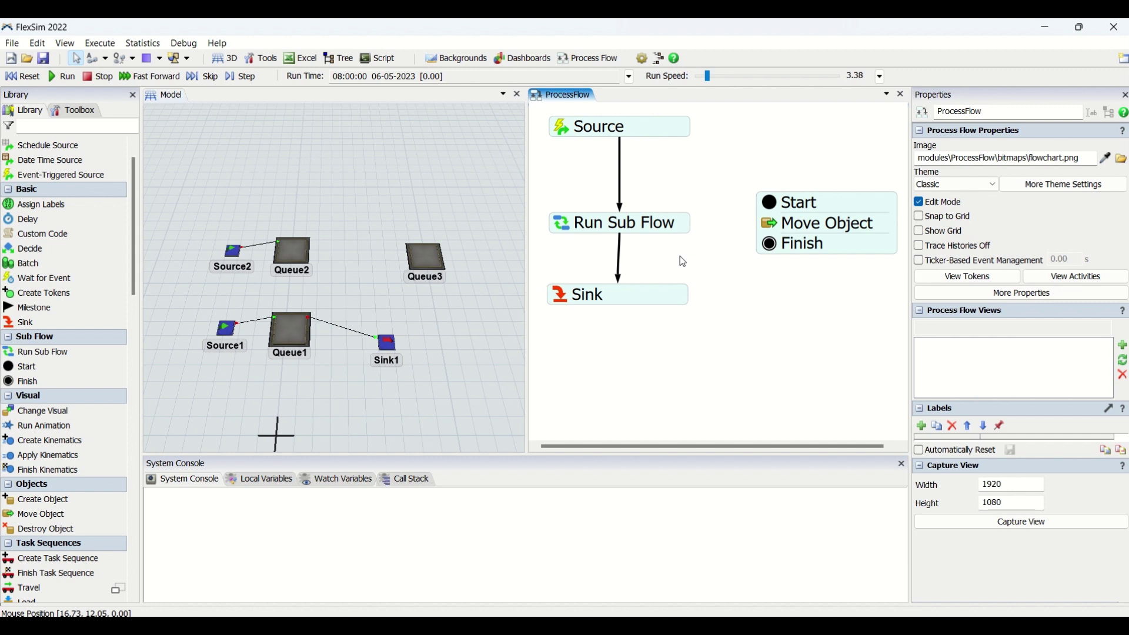
click(664, 225)
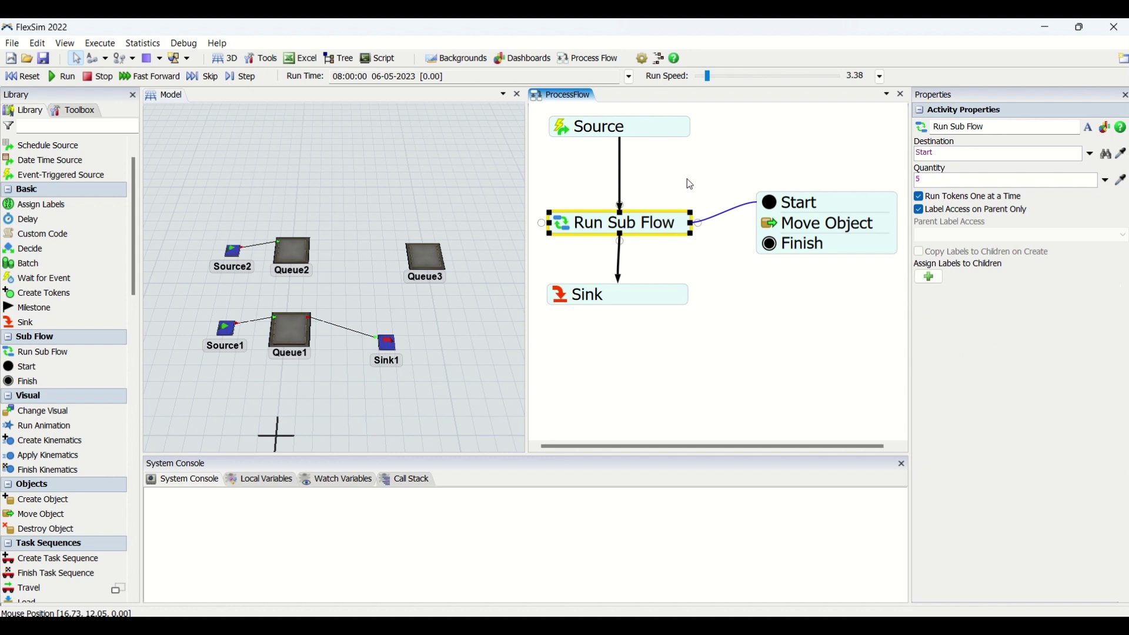
click(687, 180)
click(673, 219)
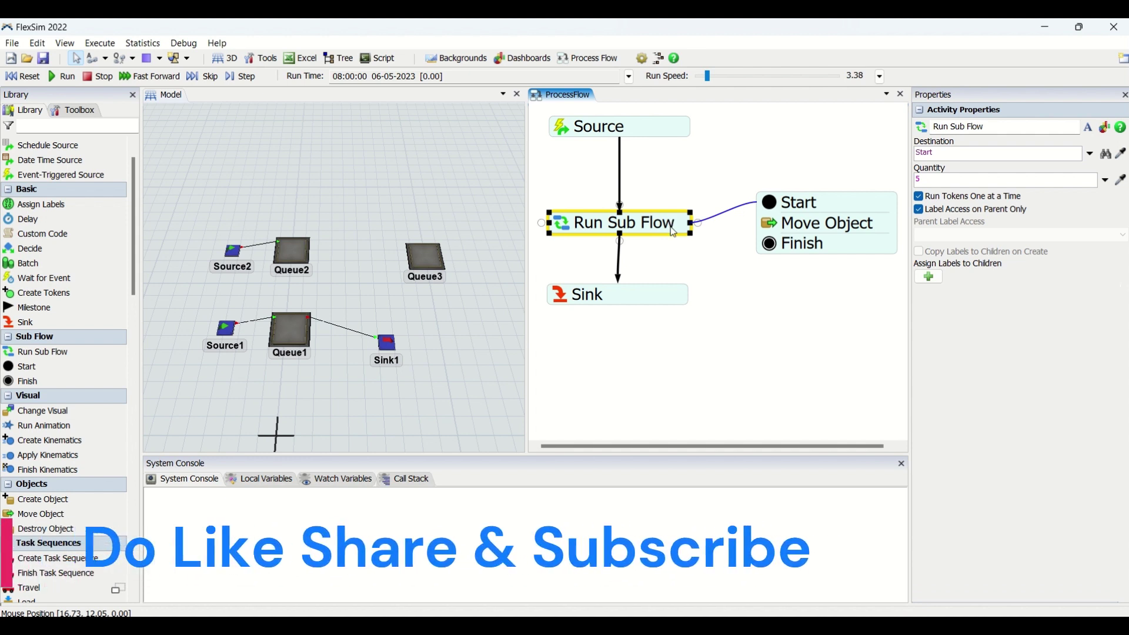
click(677, 191)
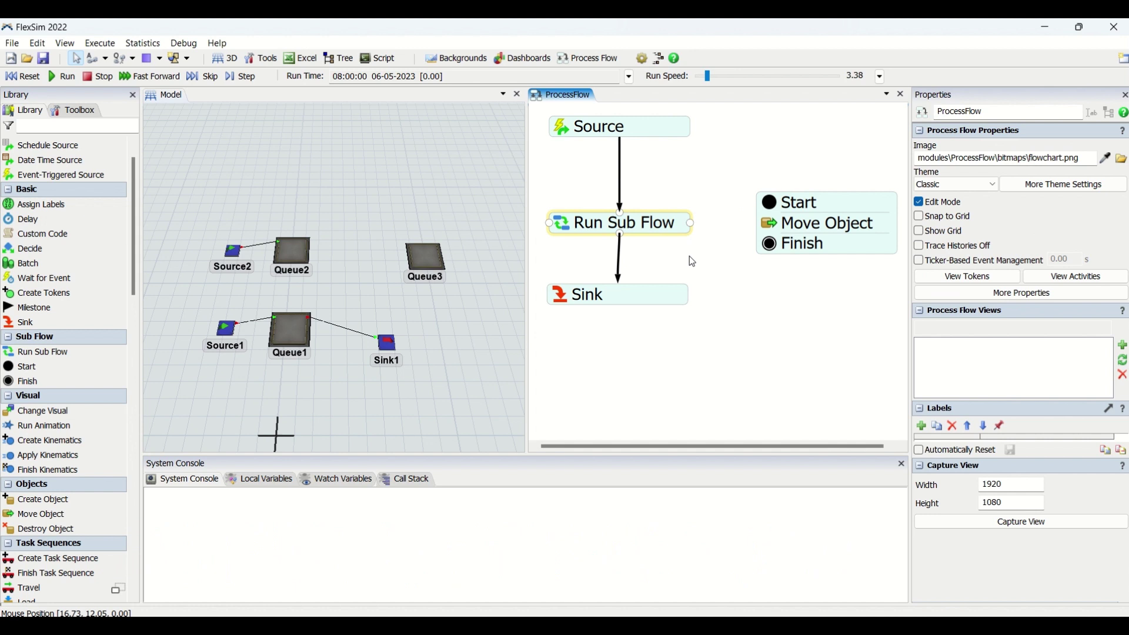
scroll(706, 257, down, 1)
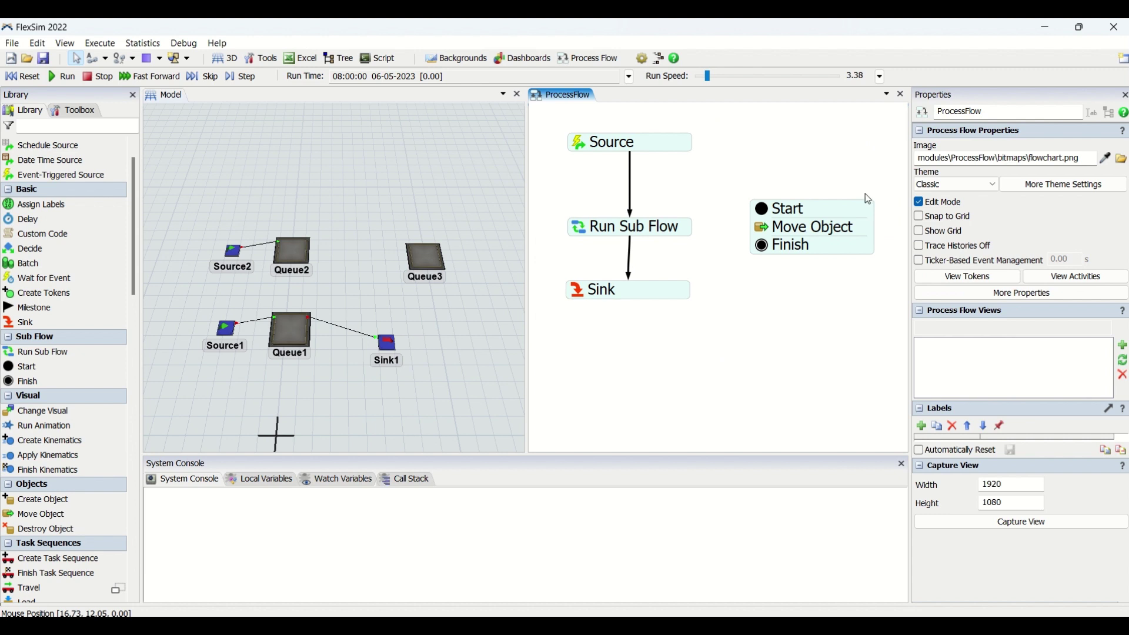
Inspect the Source activity's settings and Queue1, the object it listens to
click(622, 145)
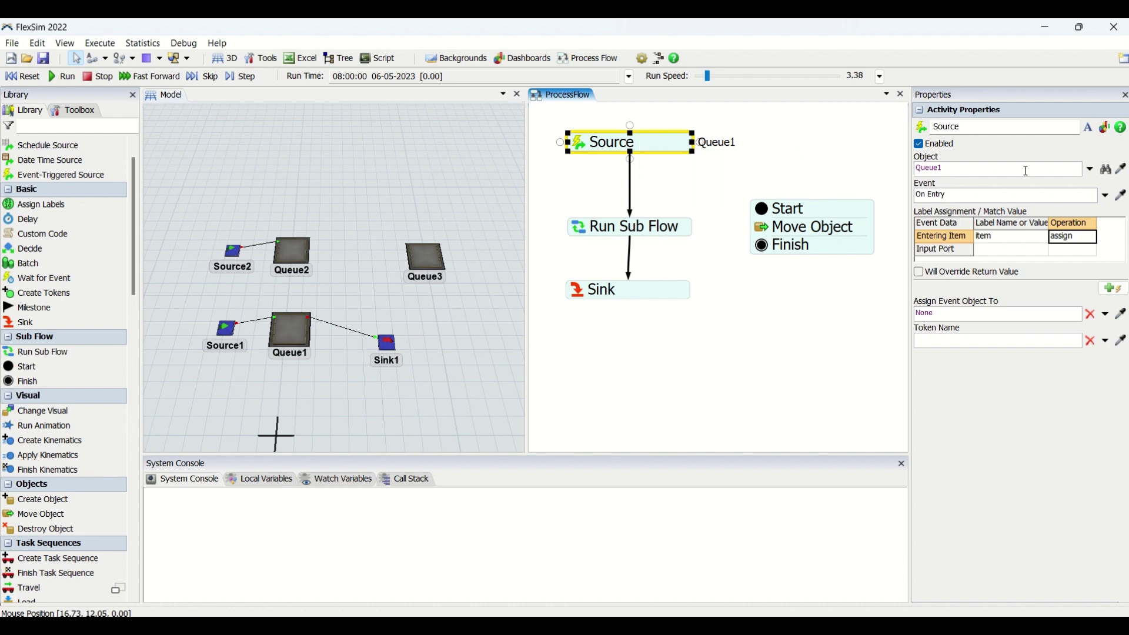
click(305, 341)
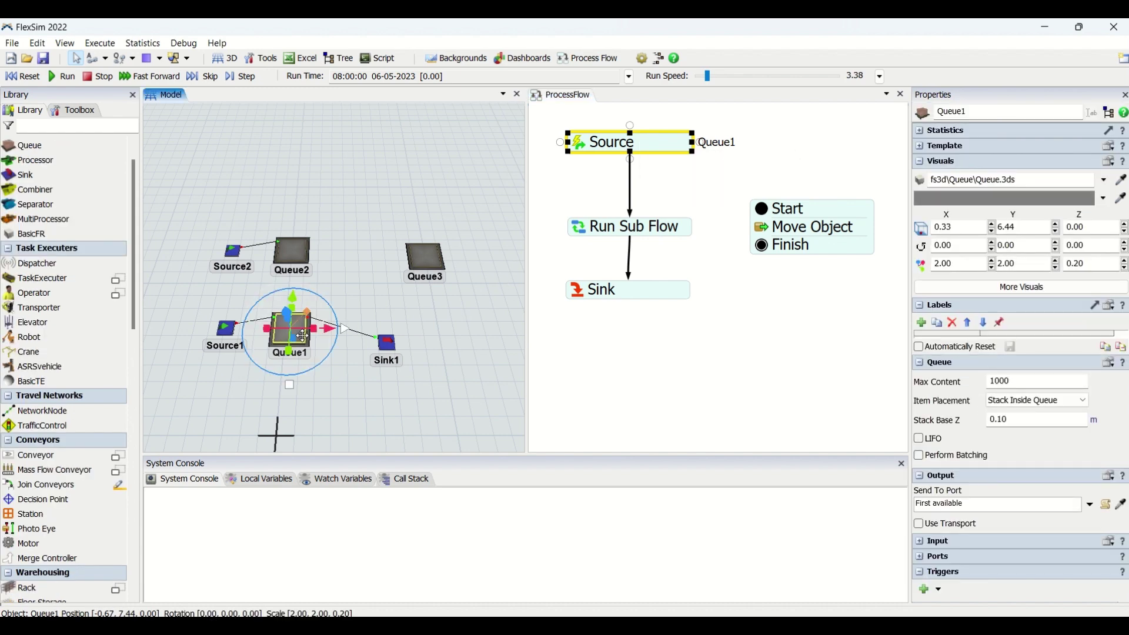
click(650, 151)
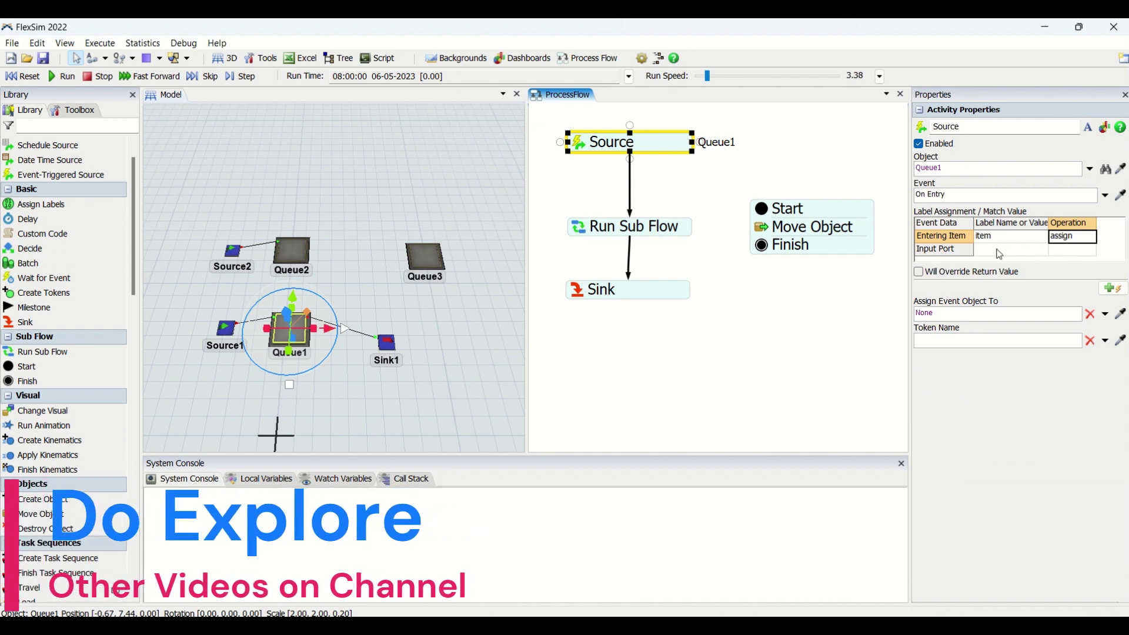
Check Source1, Queue1, Sink1, Queue2, Queue3 and Source2 settings, then clear all selections
click(222, 332)
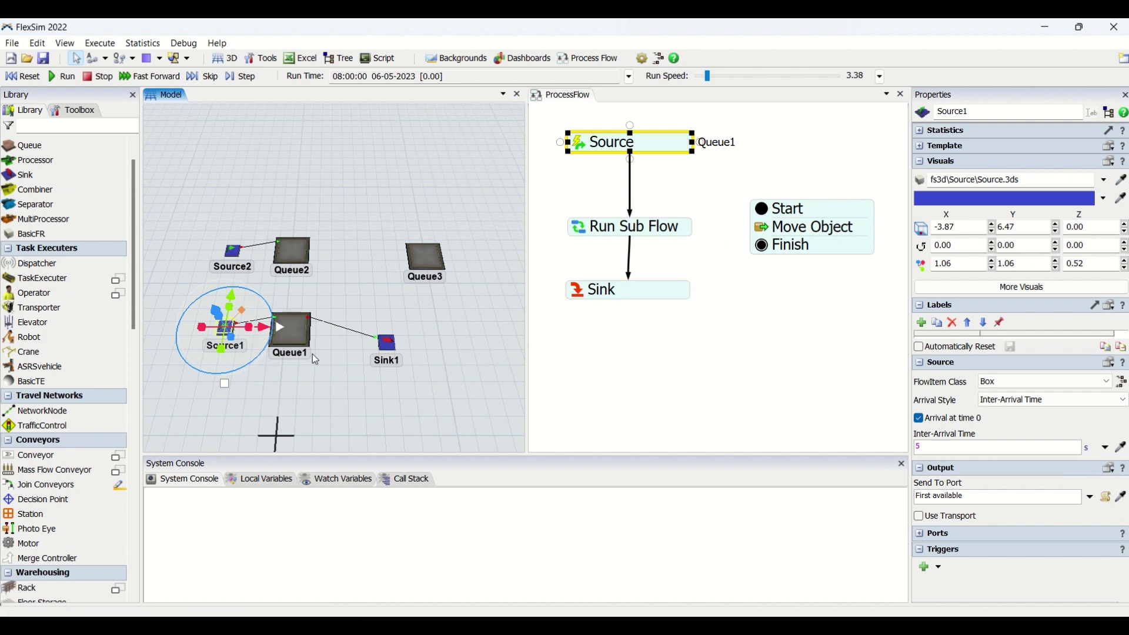
click(297, 335)
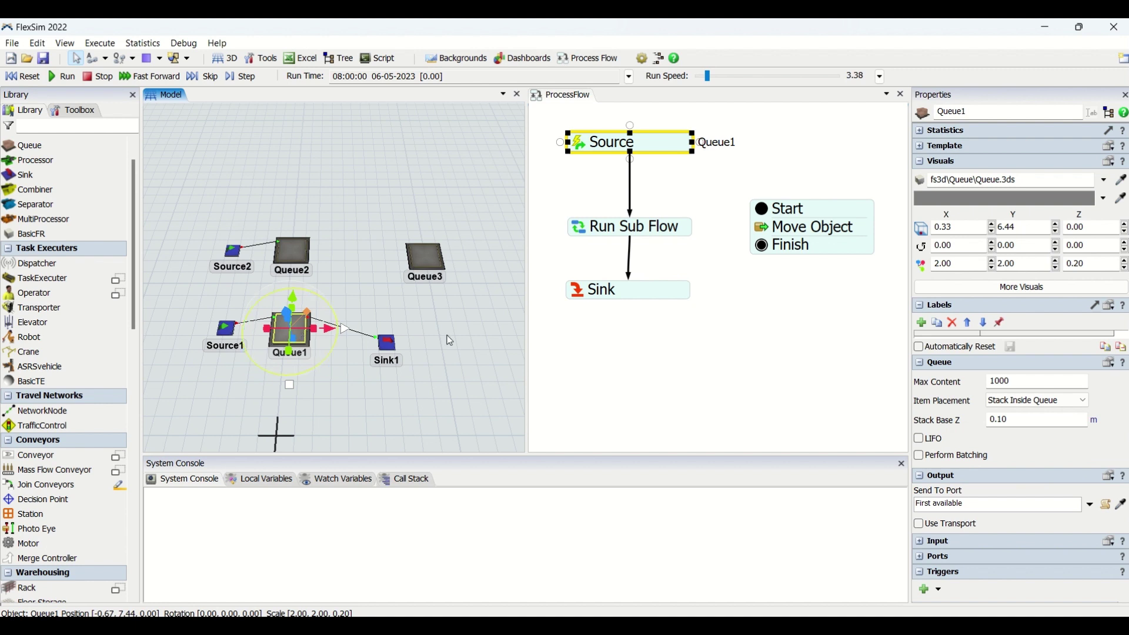
click(392, 352)
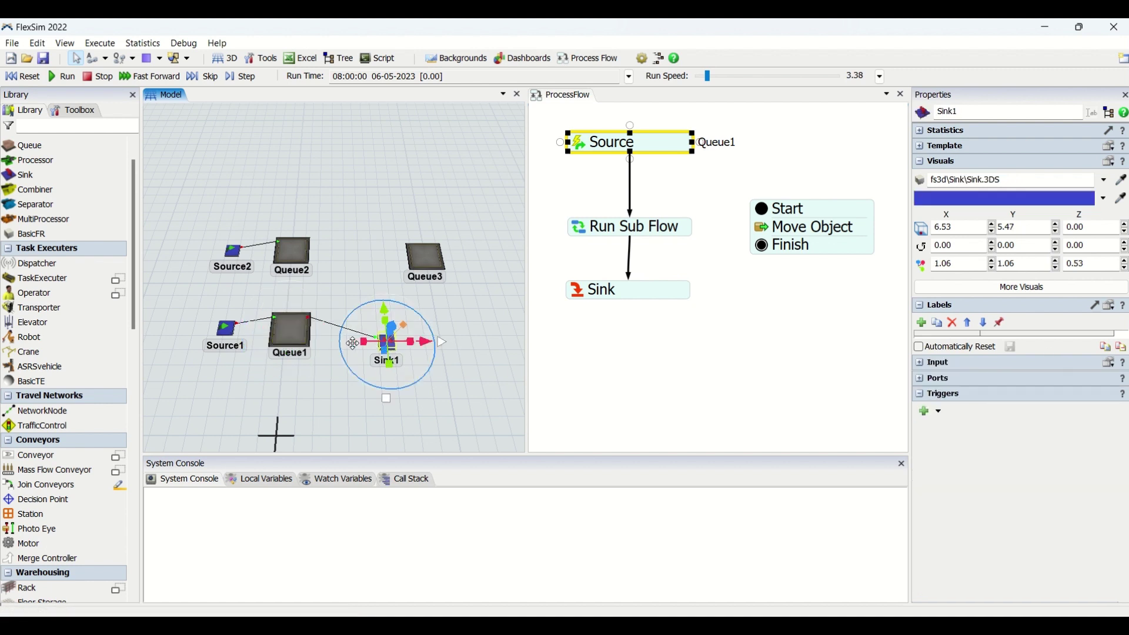
click(295, 257)
click(426, 257)
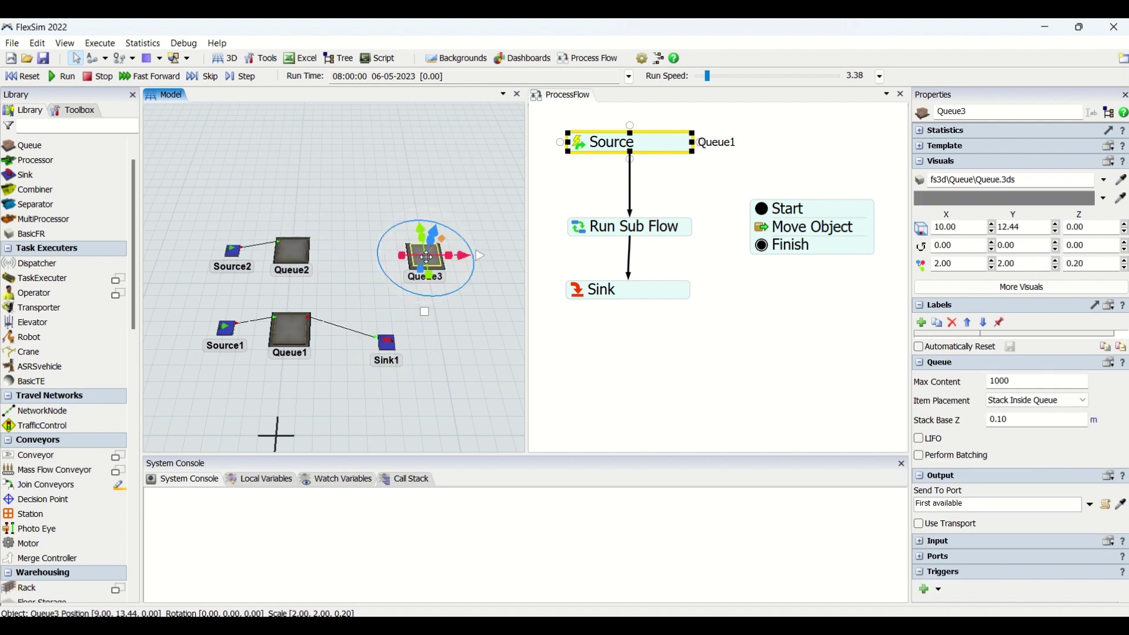
click(232, 250)
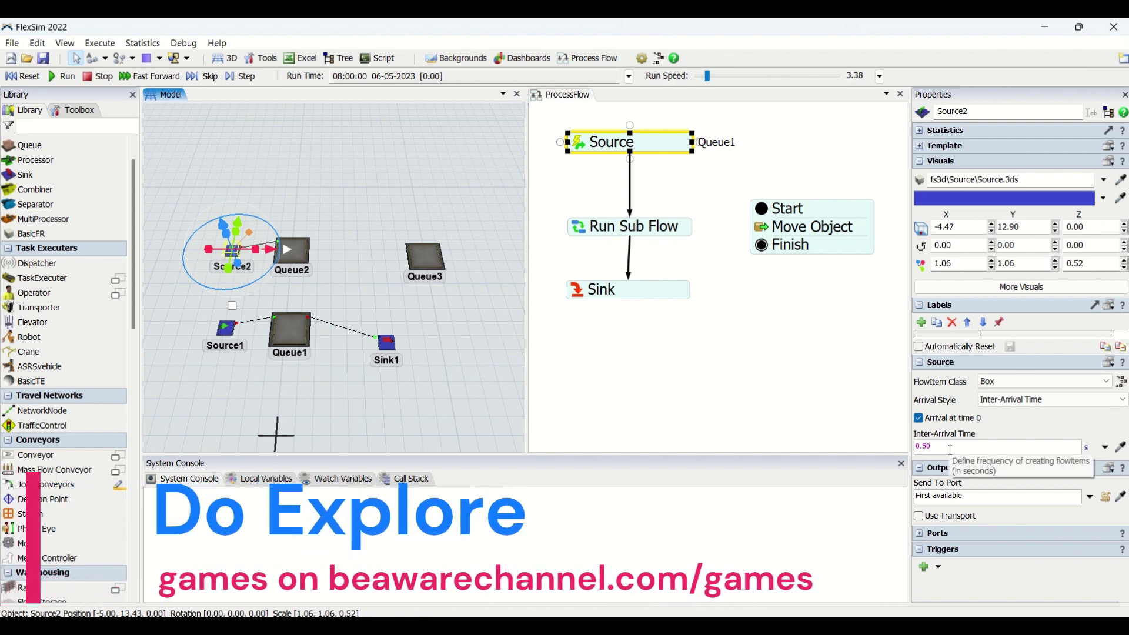
click(704, 347)
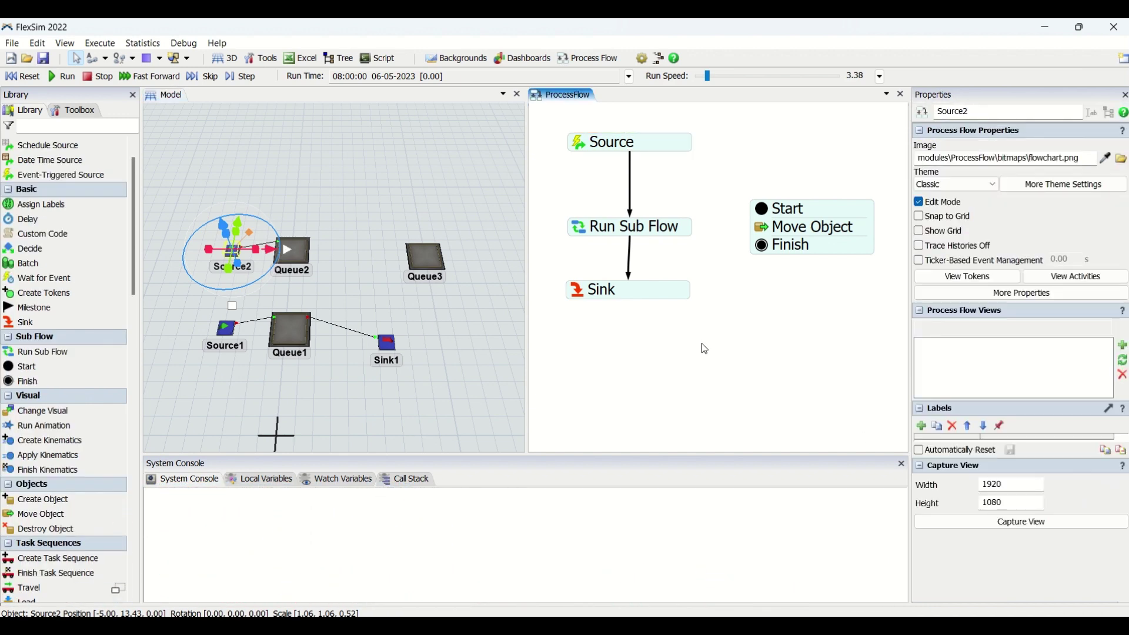
click(380, 294)
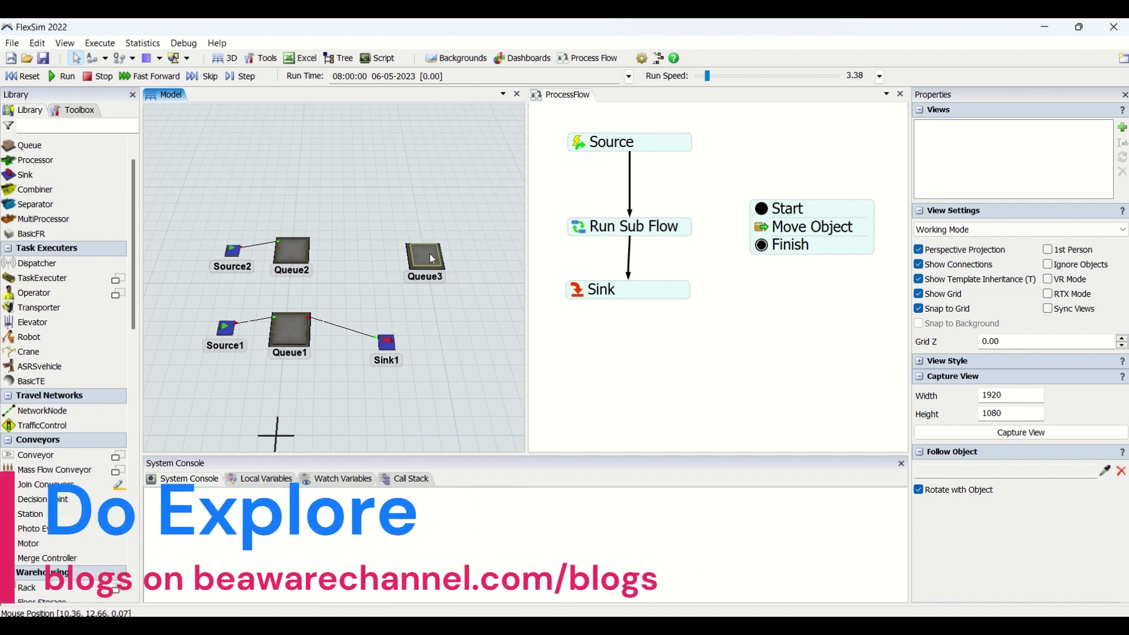
Open Run Sub Flow's quick settings and start a rename, leaving its name unchanged
click(586, 232)
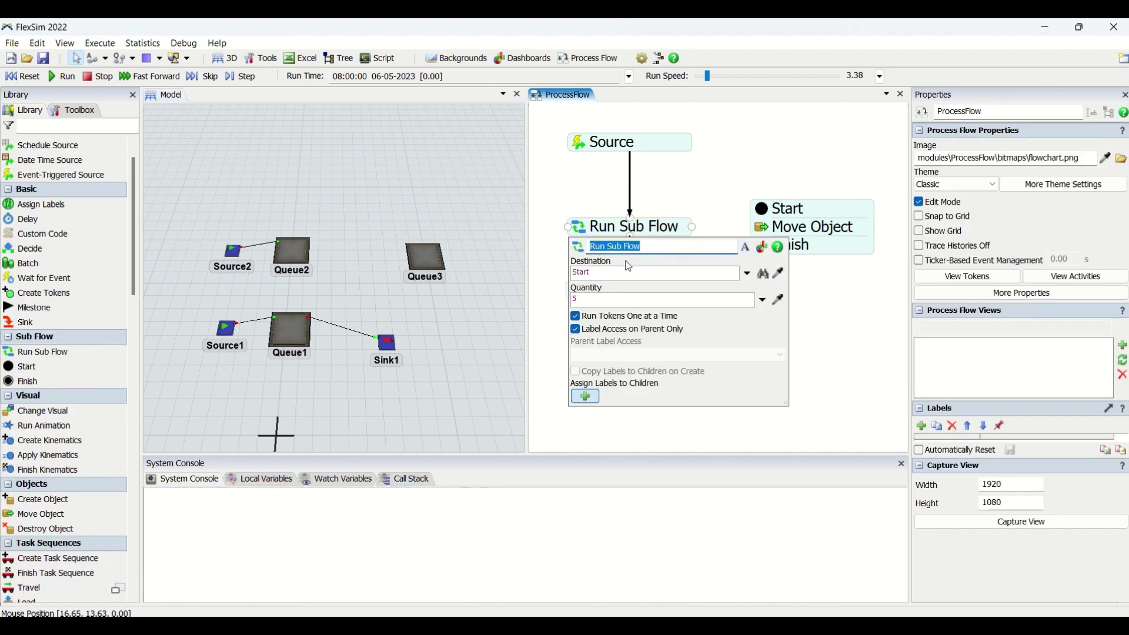
click(663, 235)
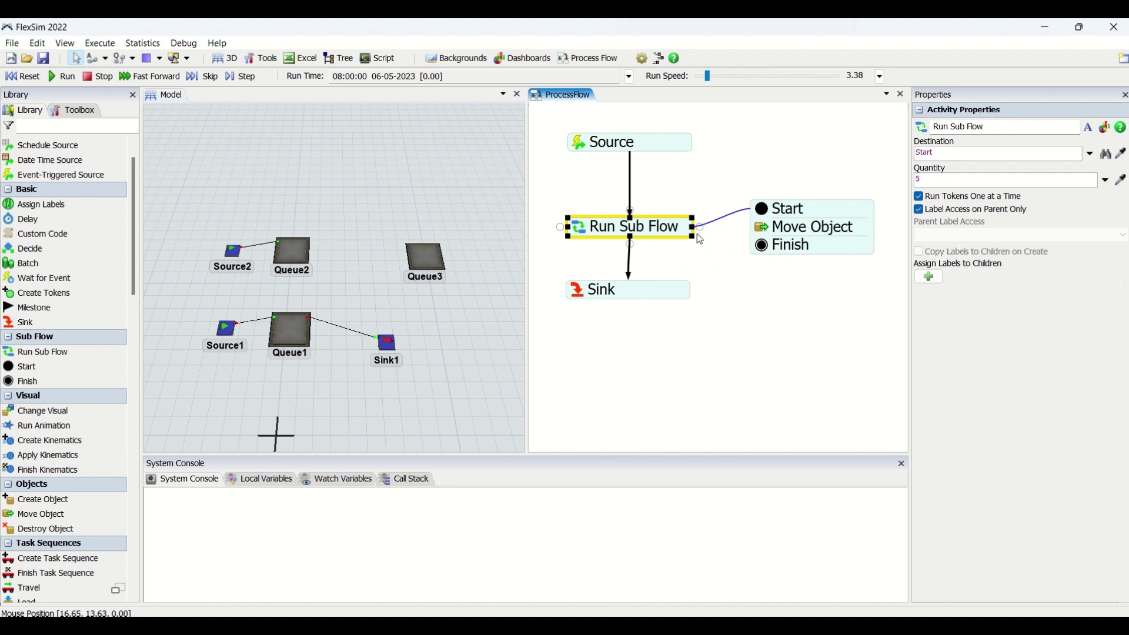
double_click(652, 231)
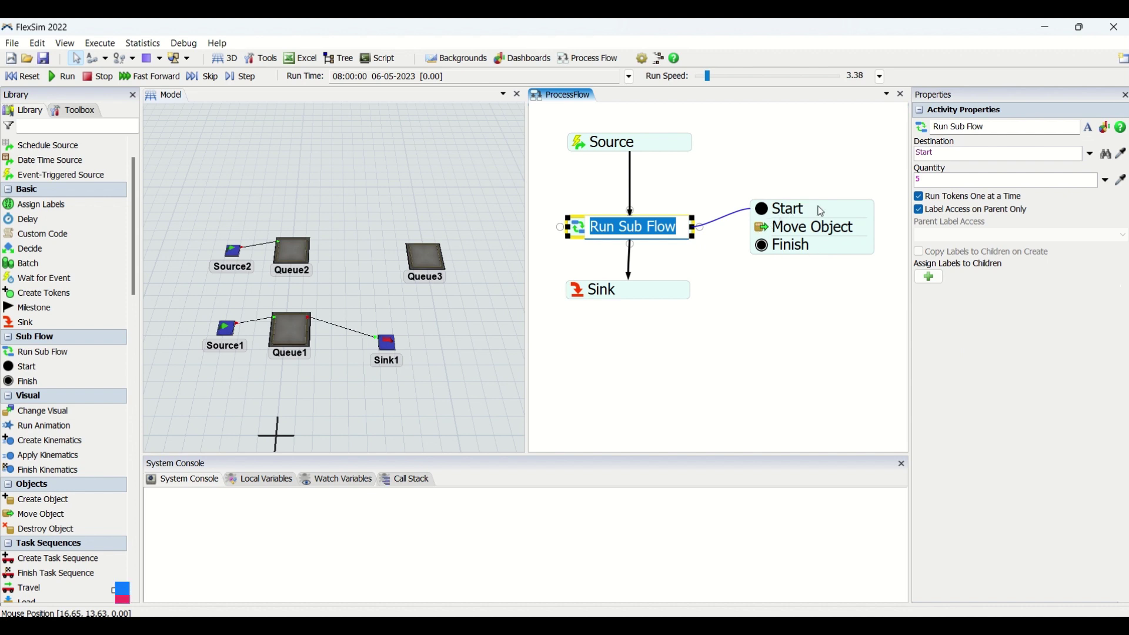
click(717, 194)
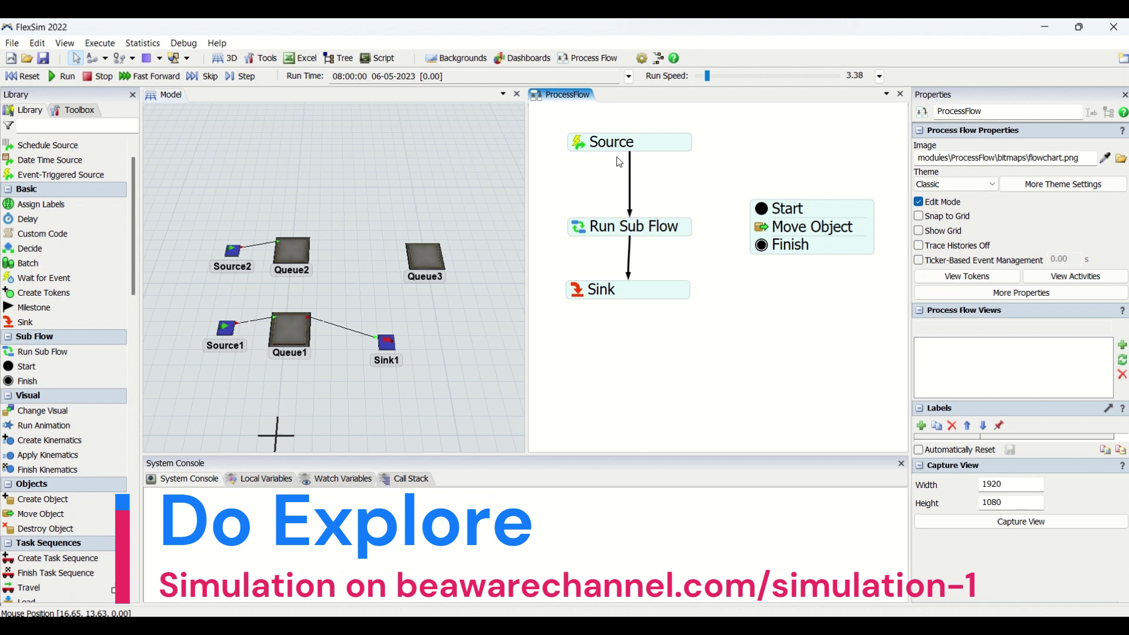
Review Run Sub Flow's Destination and Quantity, Sink, and the Start/Move Object/Finish block
click(630, 235)
click(625, 292)
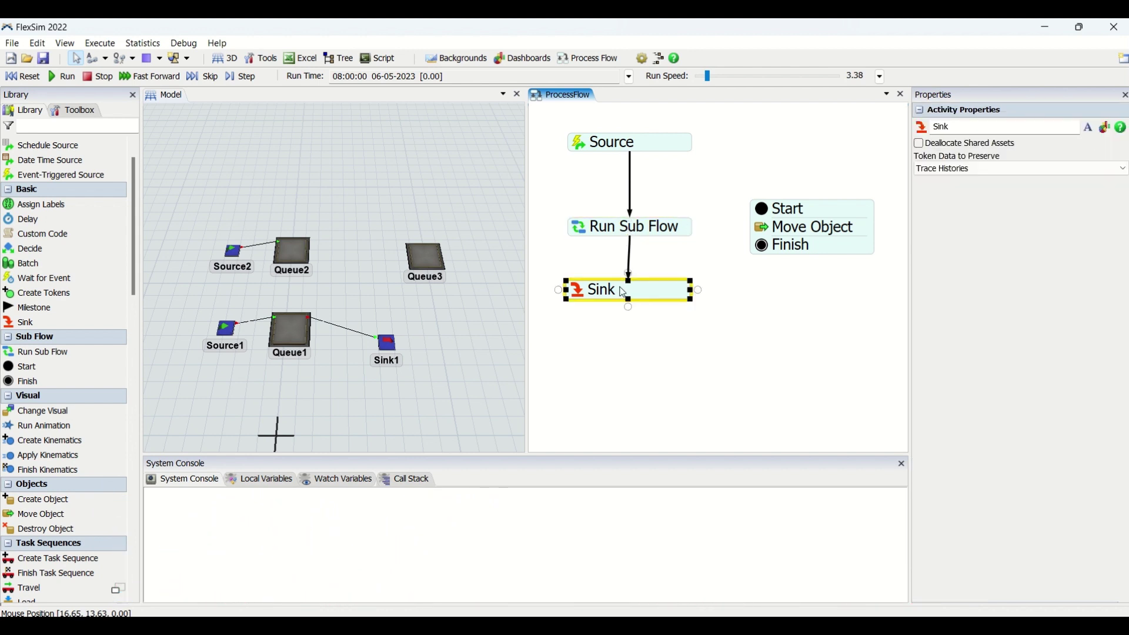
click(669, 231)
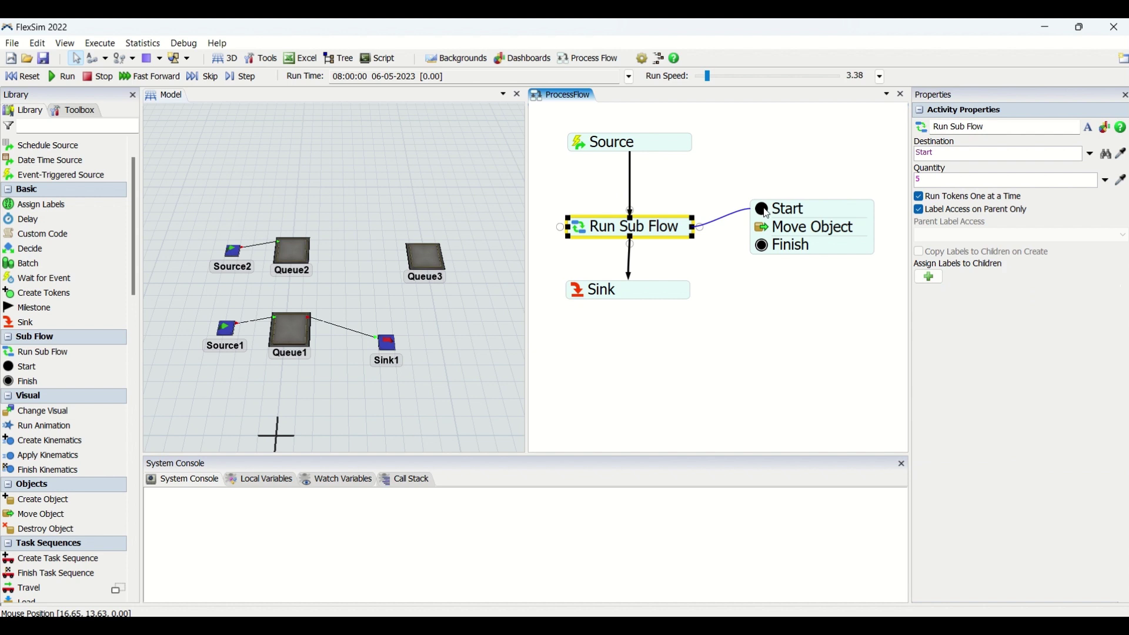
click(818, 222)
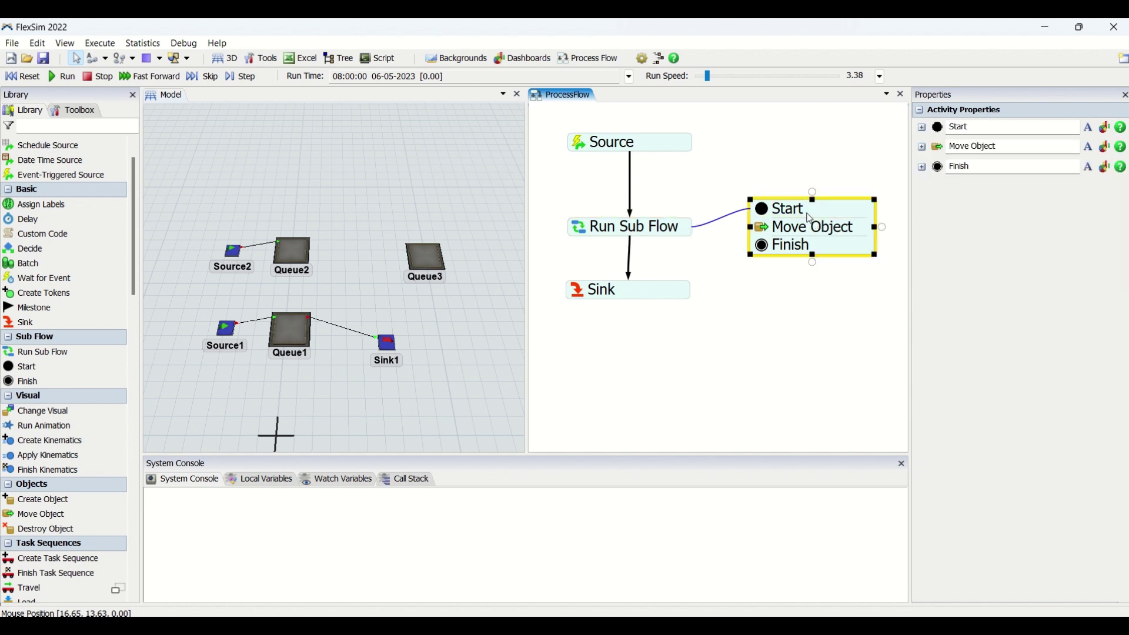
Compare Run Sub Flow's settings with Queue1, Queue2 as source, and Queue3 as destination
click(598, 232)
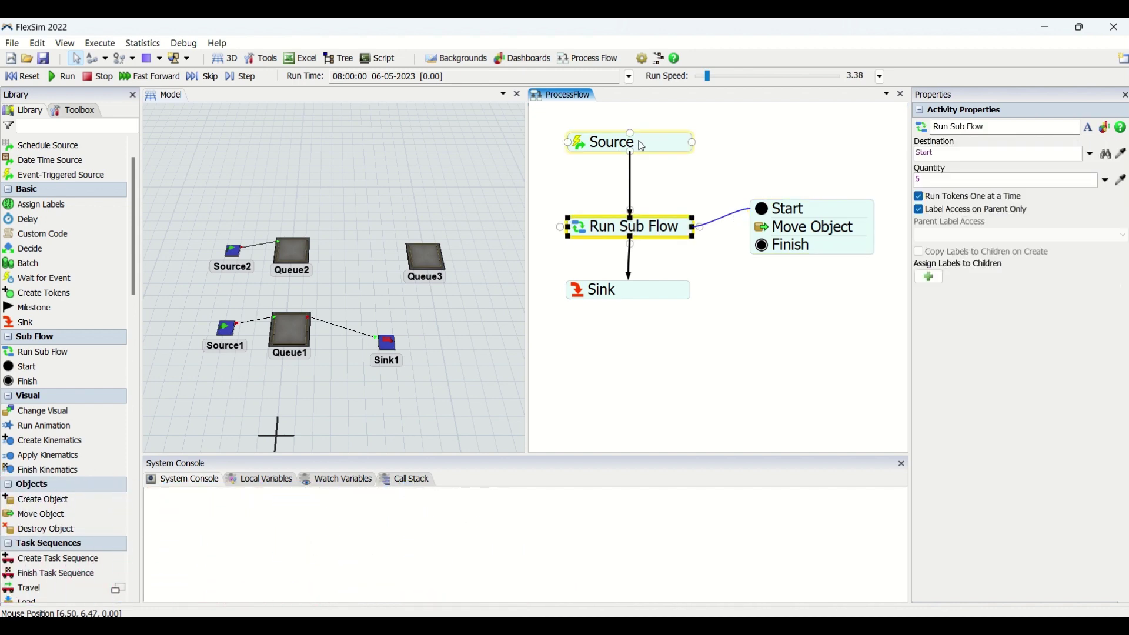
click(284, 330)
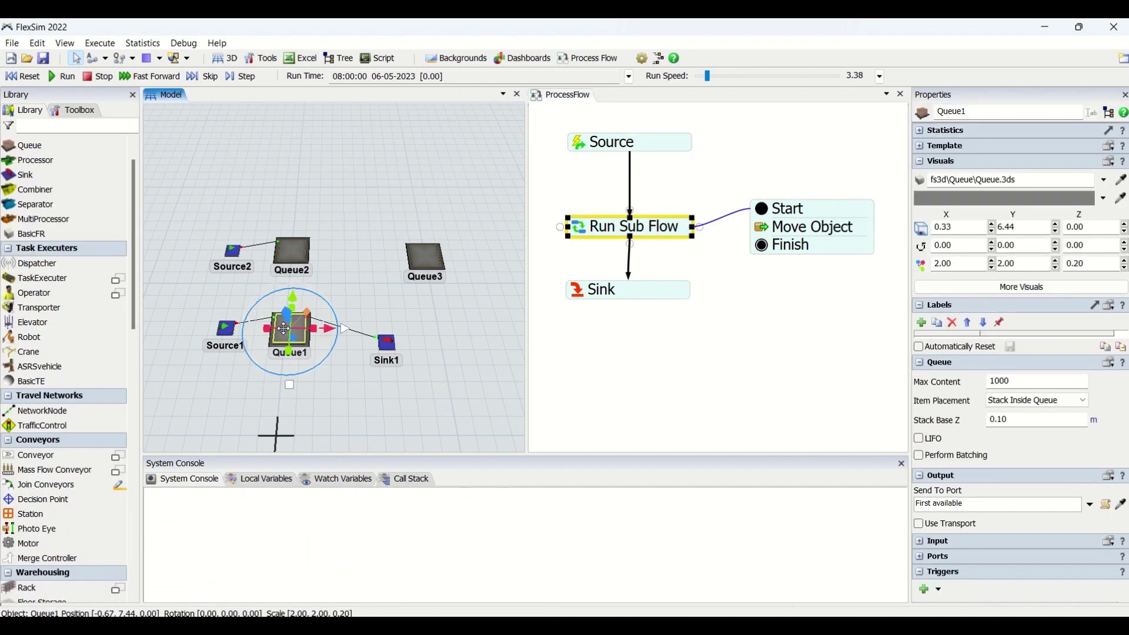
click(597, 238)
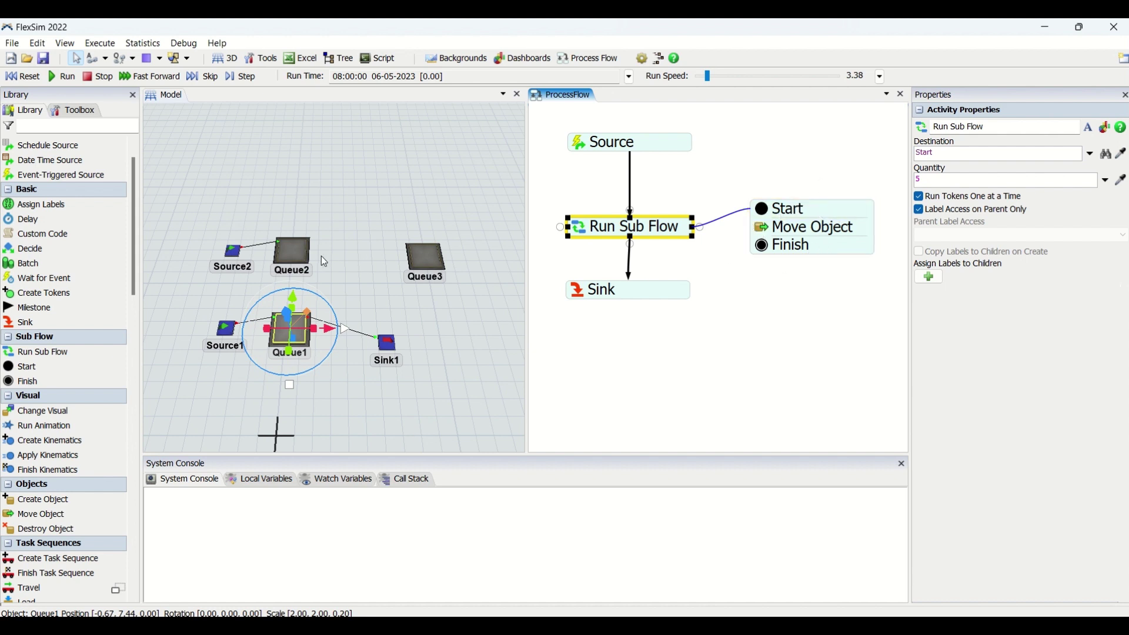
click(305, 257)
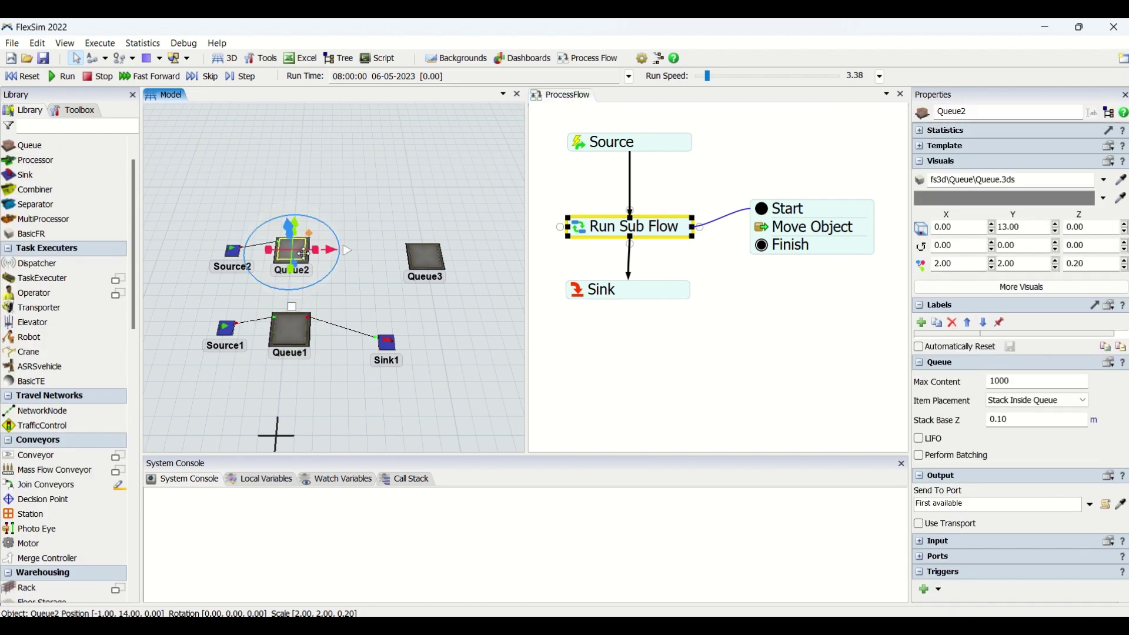
click(425, 258)
click(617, 275)
Reselect Queue2 and Queue3, then open the Move Object activity's quick properties
click(716, 273)
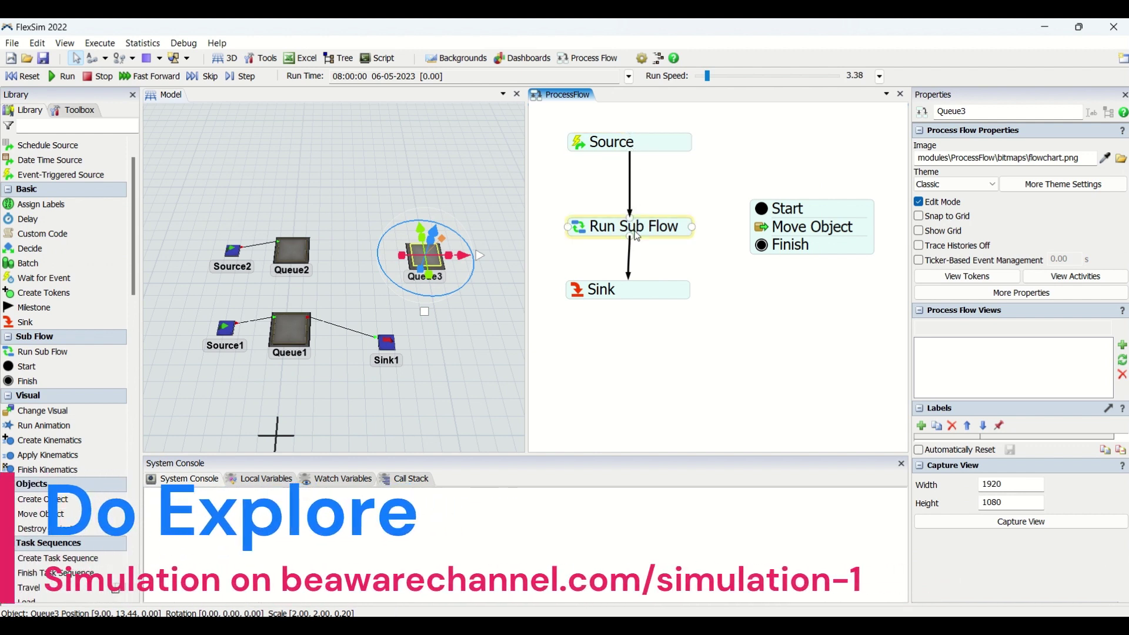
click(505, 215)
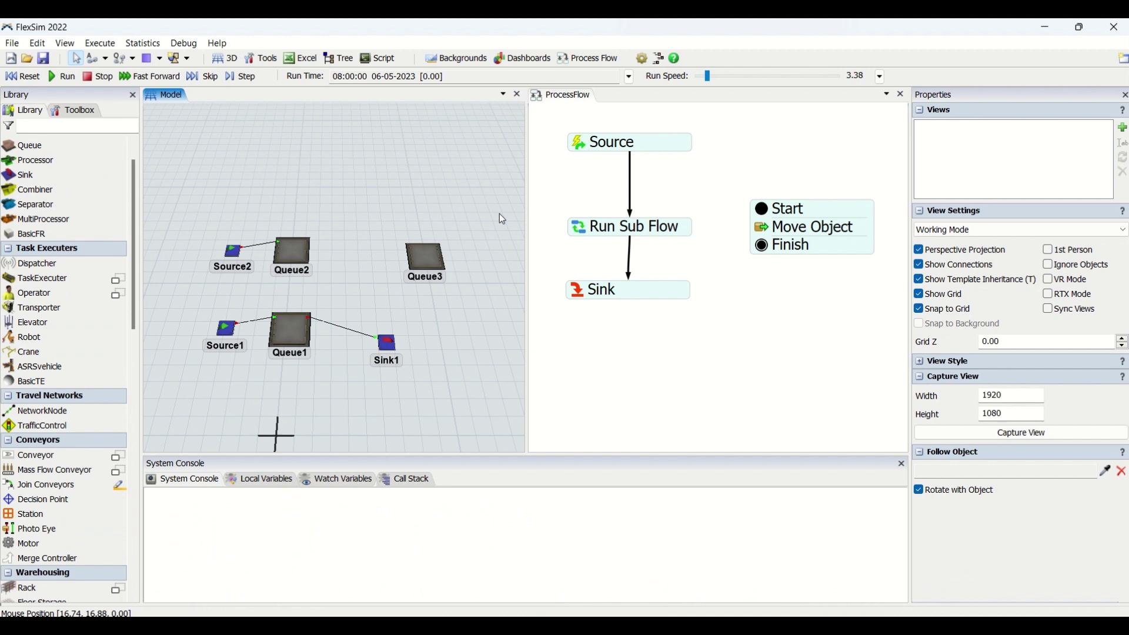
click(289, 263)
click(425, 260)
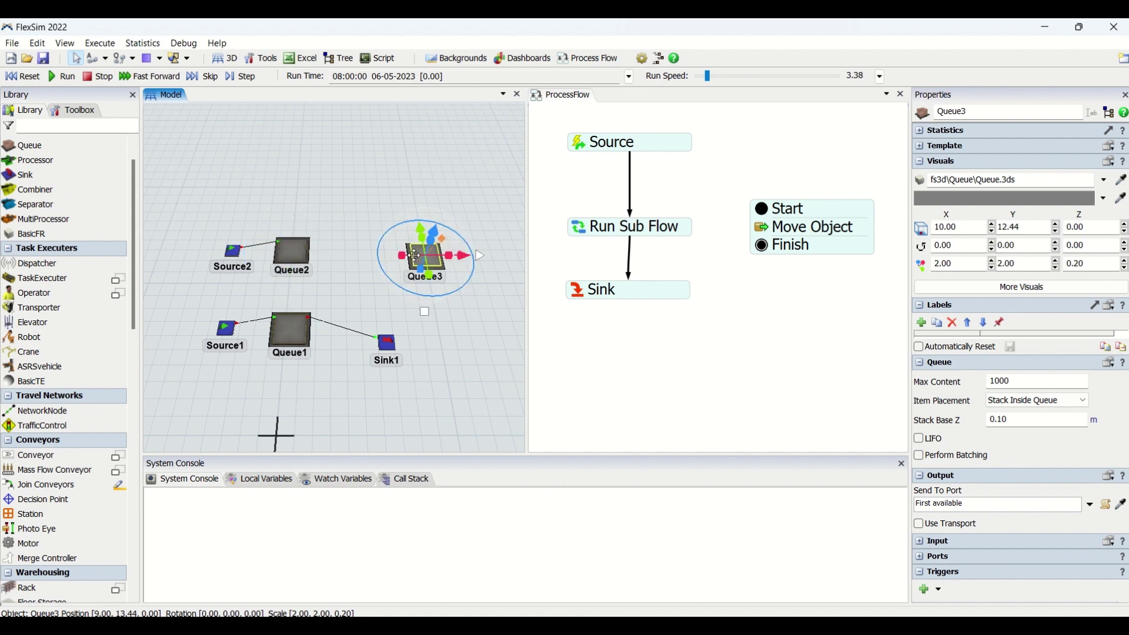
double_click(759, 234)
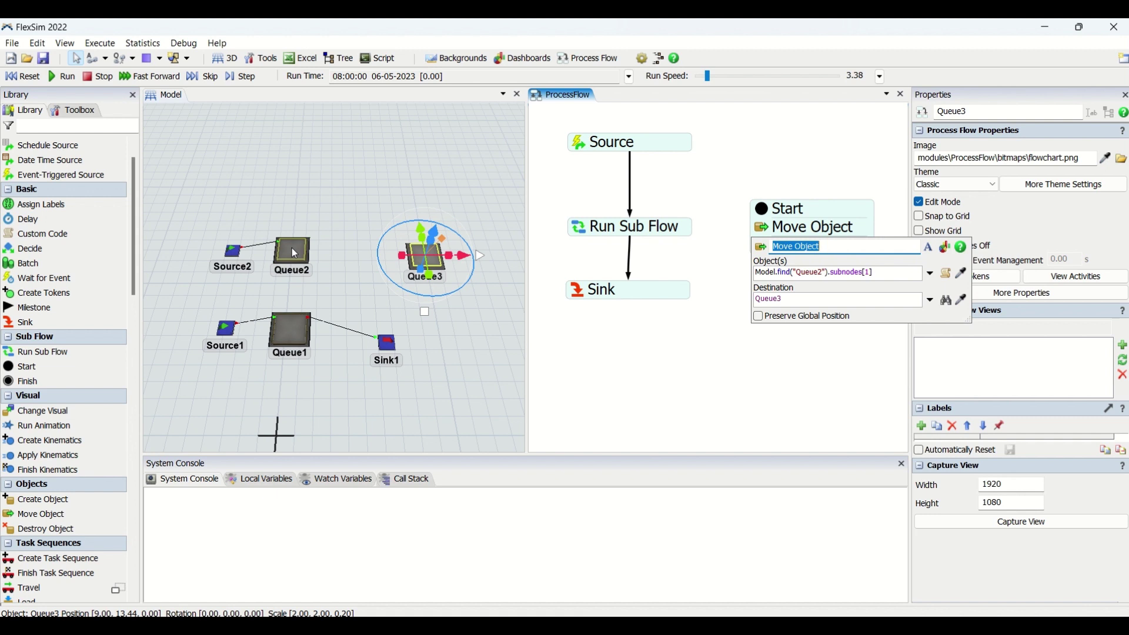
Toggle Run Tokens One at a Time in the Run Sub Flow settings
click(759, 360)
click(624, 227)
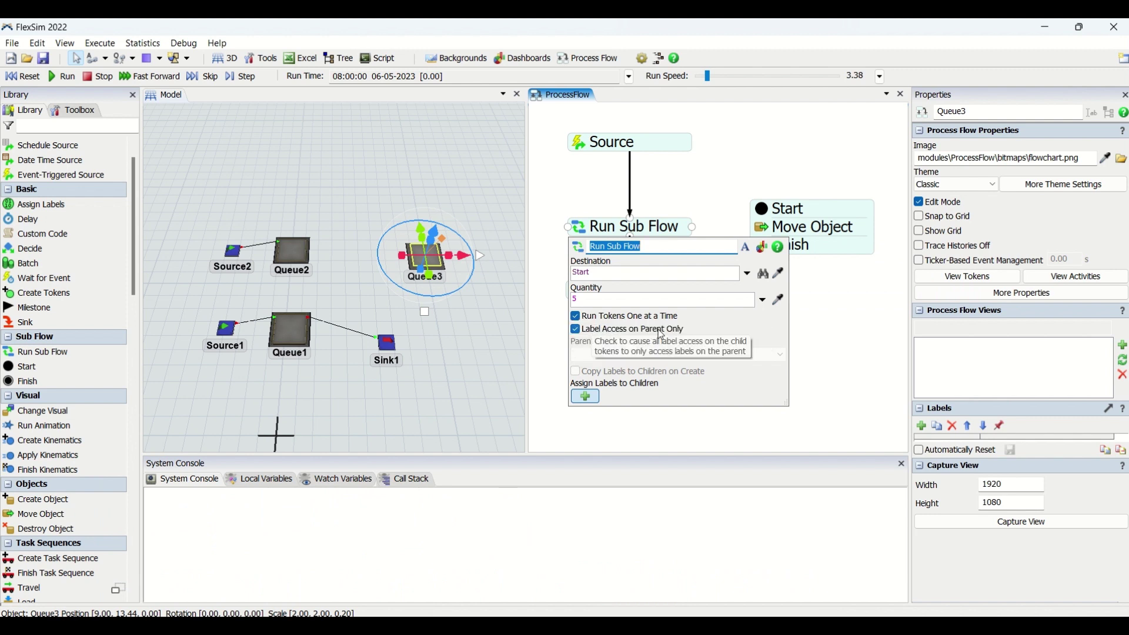
click(578, 319)
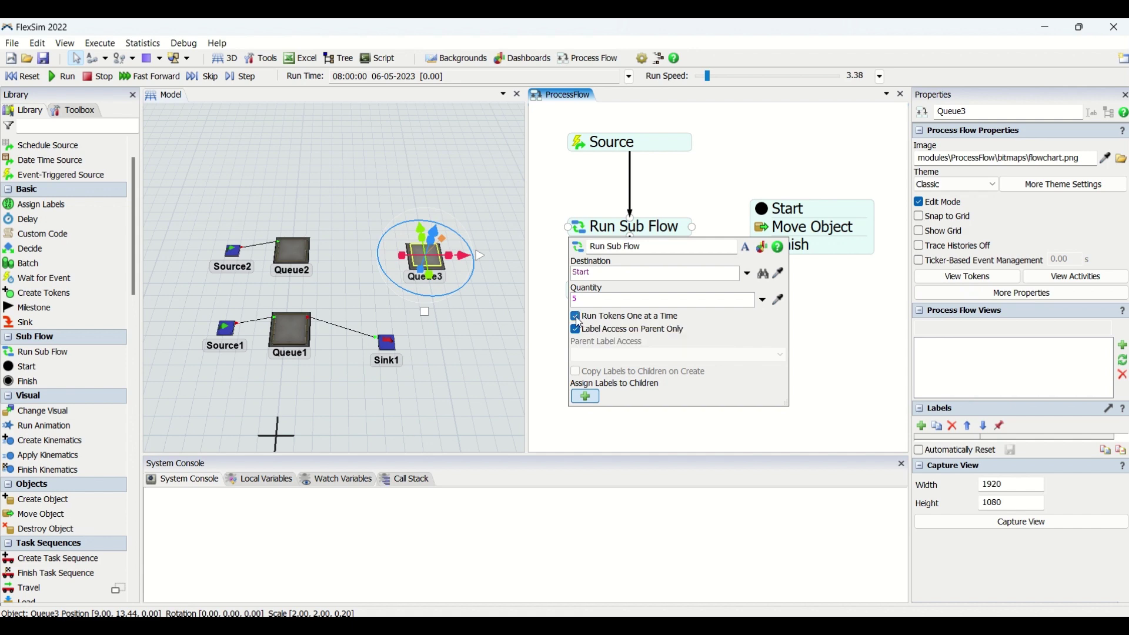
Open Move Object's Object(s) code and add a breakpoint on line 5
click(765, 228)
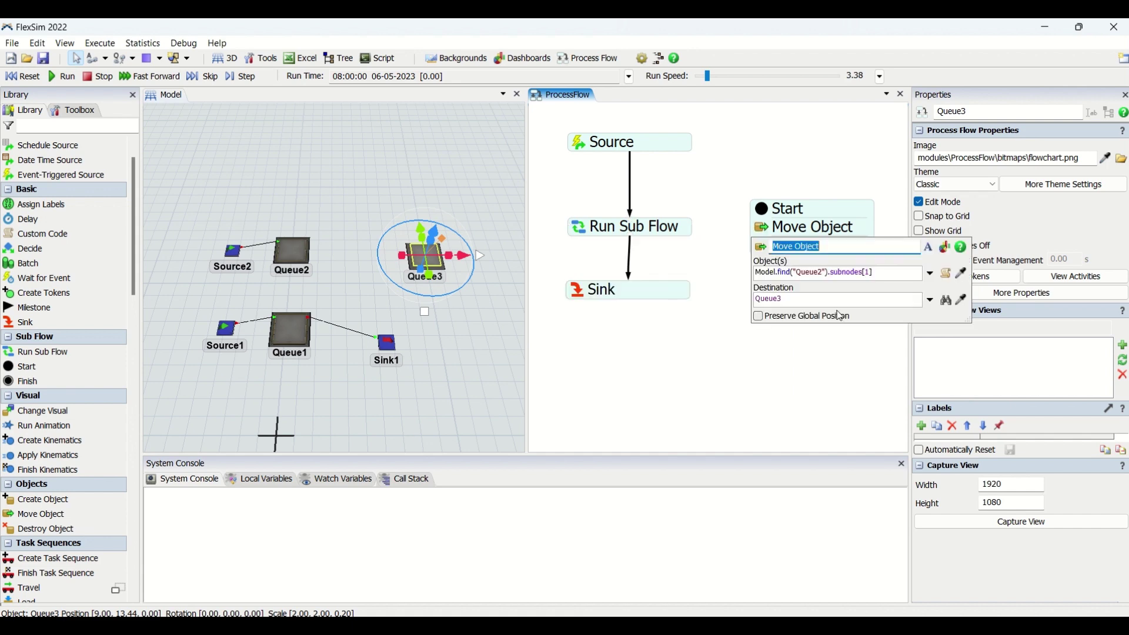
click(947, 275)
click(98, 173)
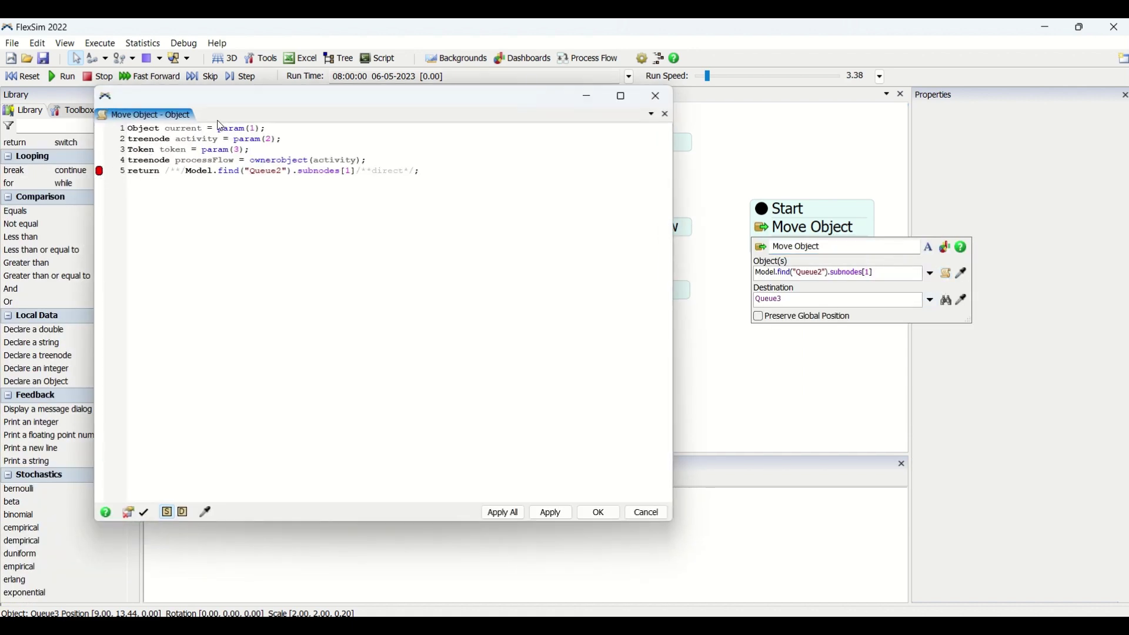
Move the code editor aside and run the model until it stops at the breakpoint
drag(225, 105, 257, 342)
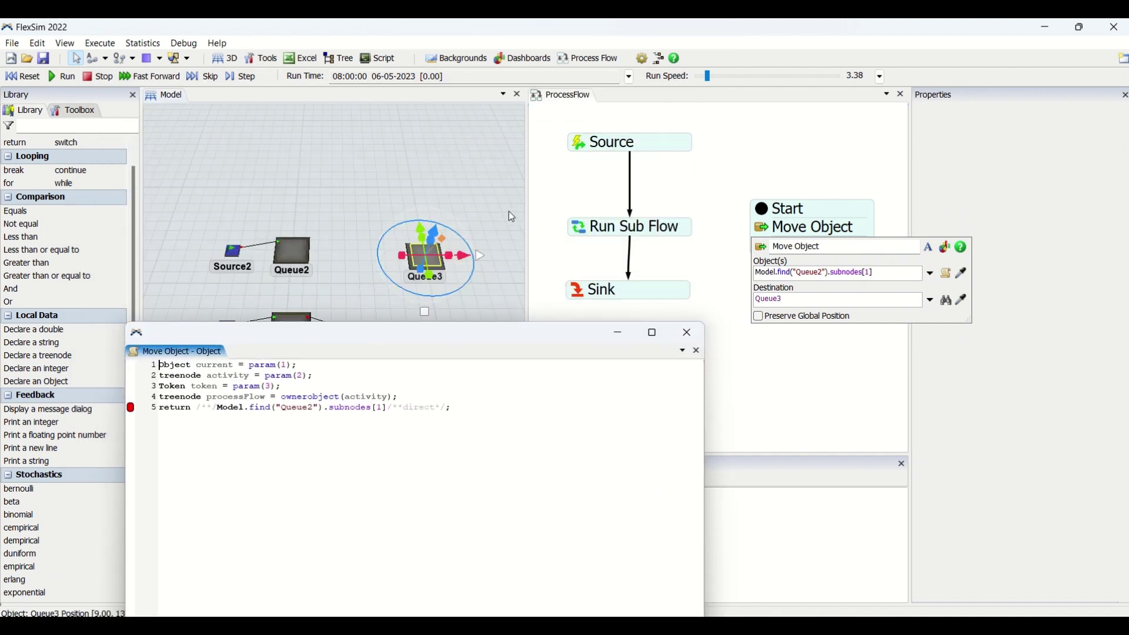
click(571, 198)
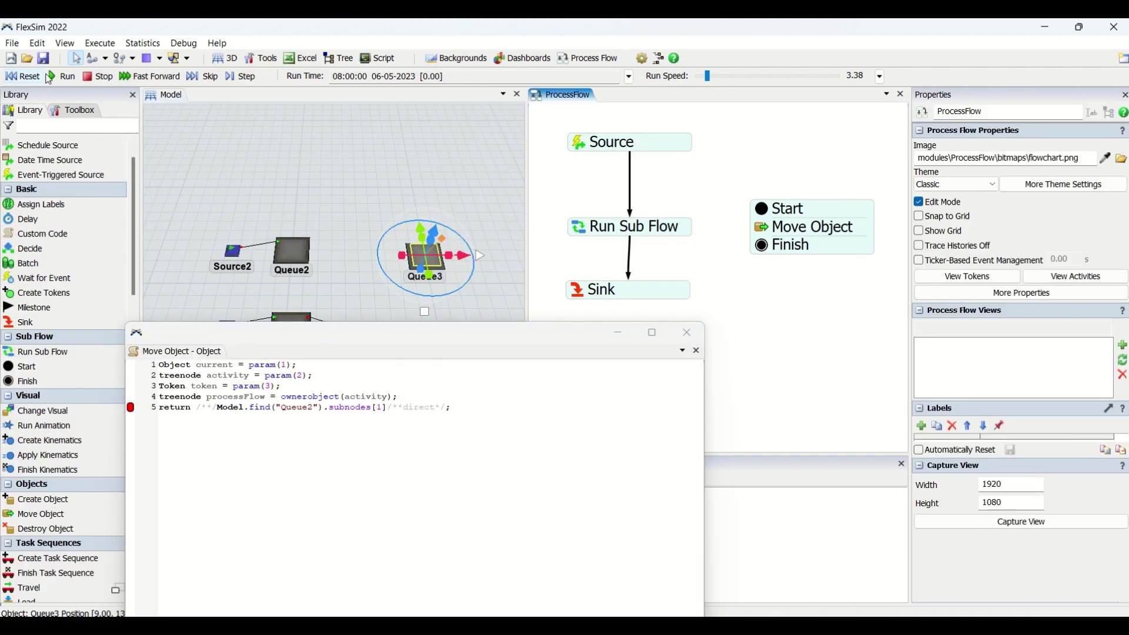
click(63, 77)
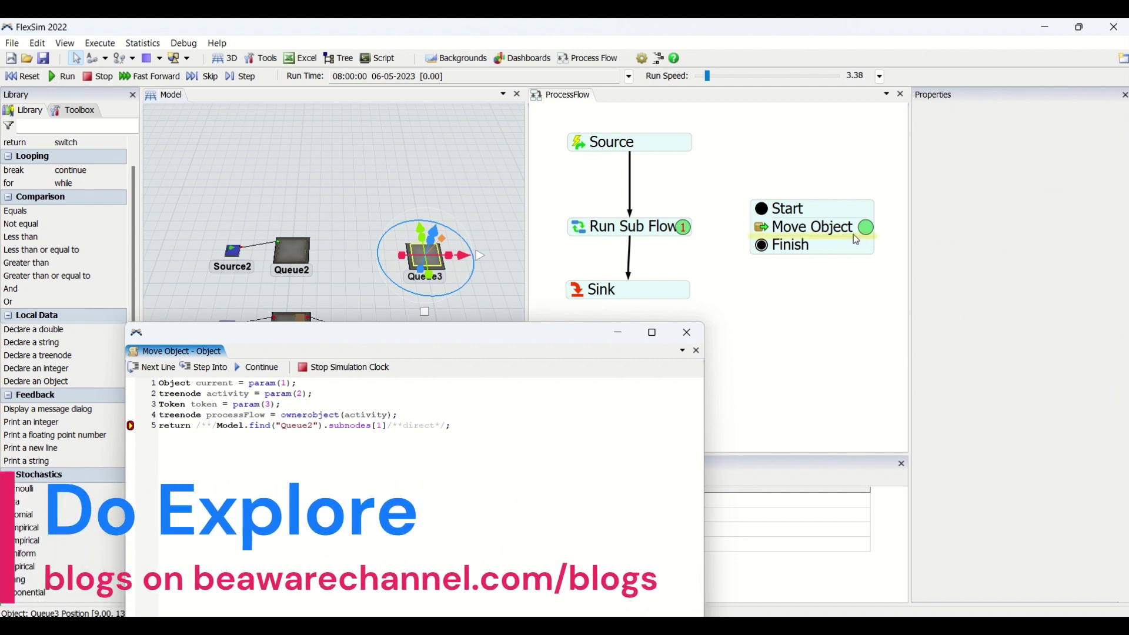
click(874, 239)
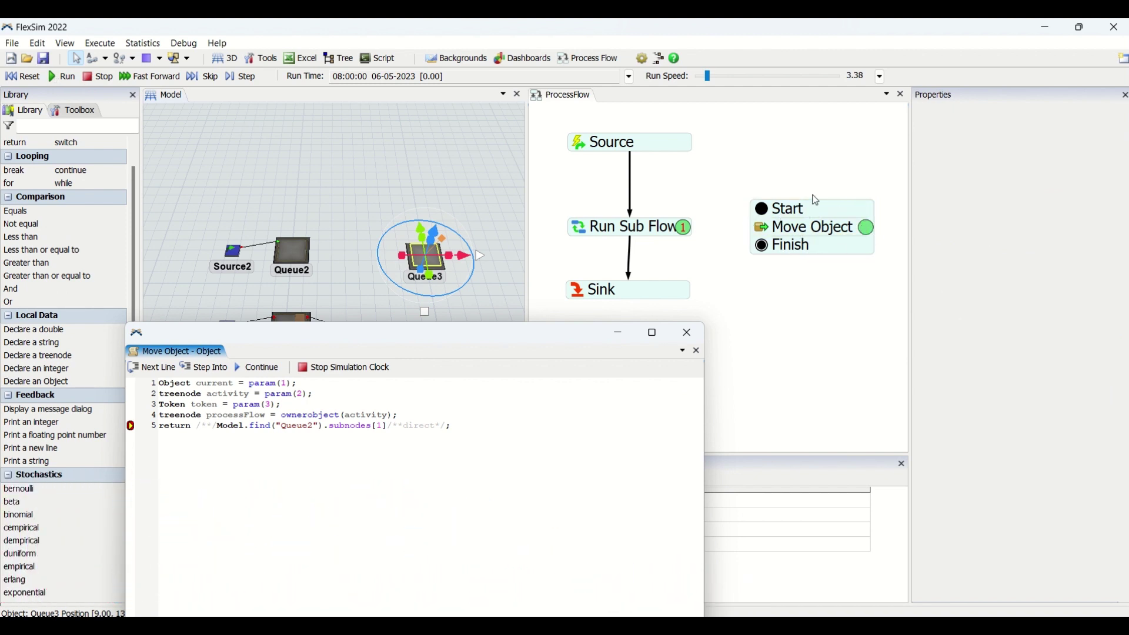
click(180, 139)
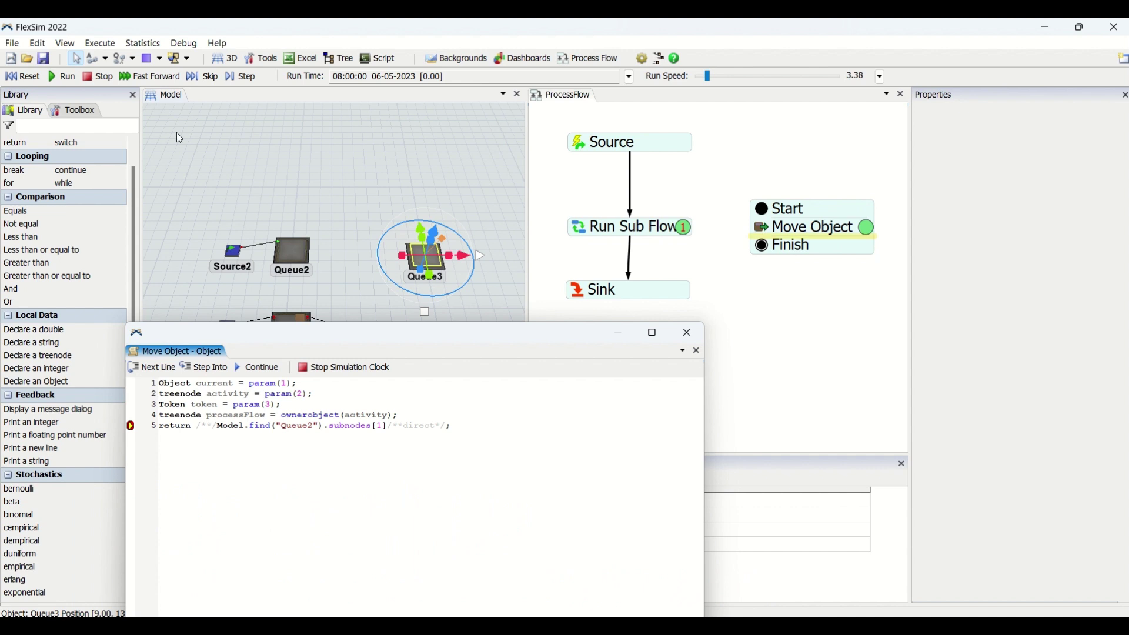
Step through the code line by line until Queue3 holds 5 parts
click(154, 369)
click(154, 369)
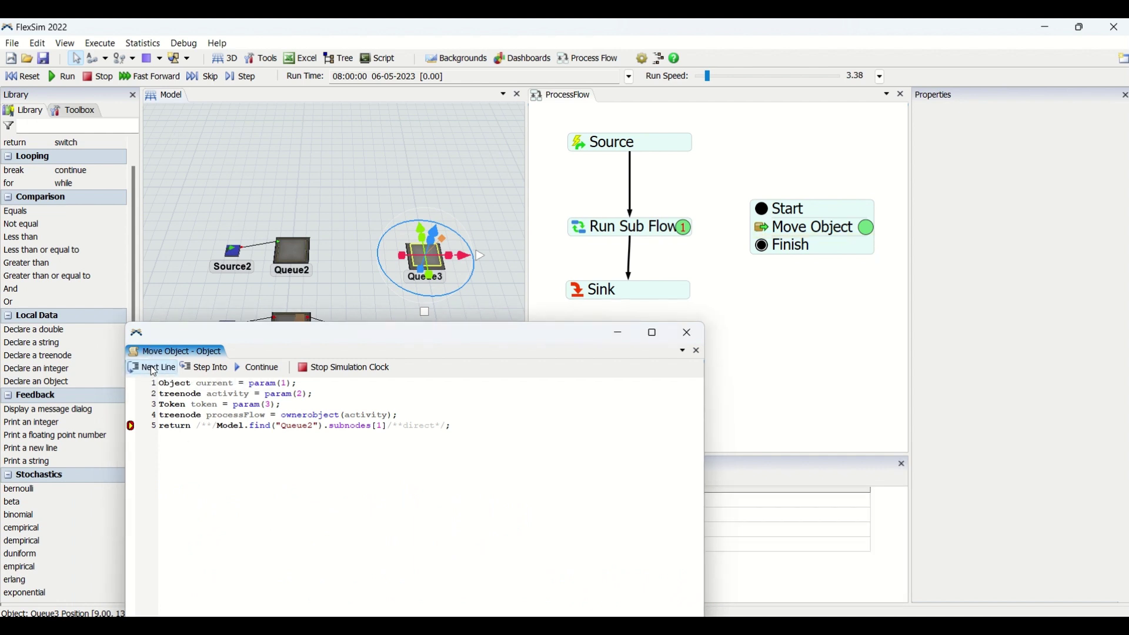
click(154, 369)
click(165, 373)
click(163, 373)
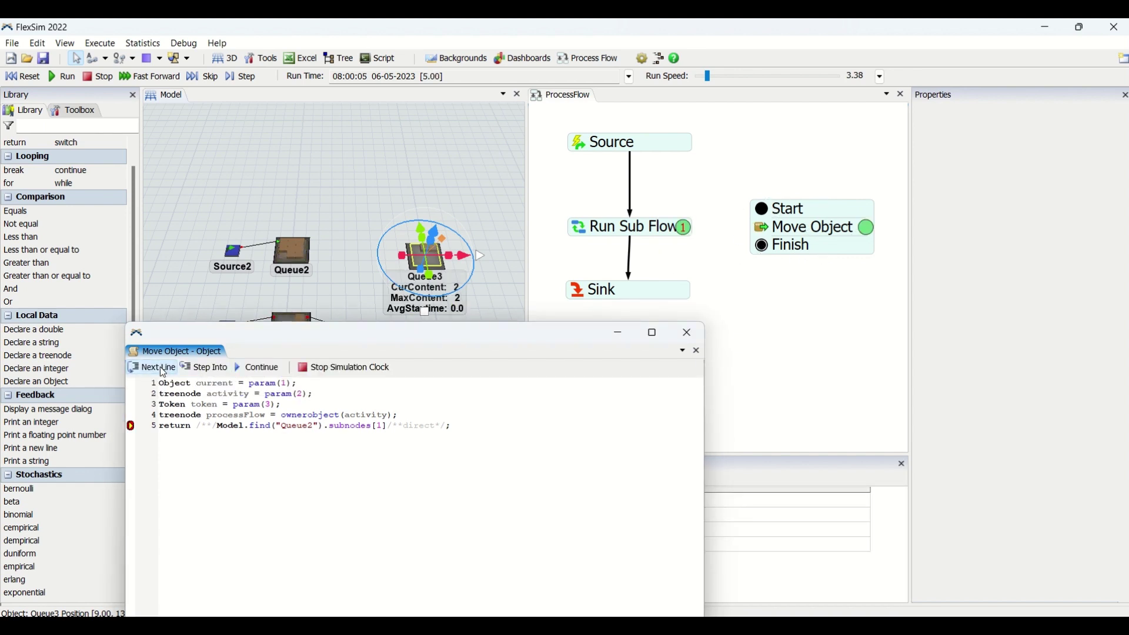
click(164, 373)
click(164, 373)
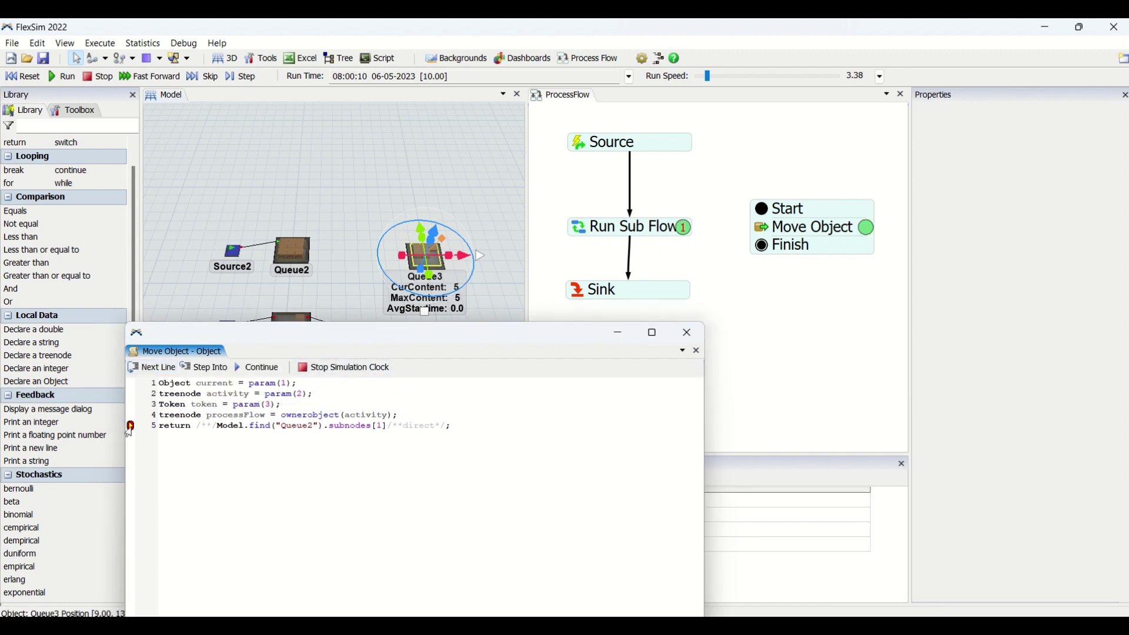
Remove the line-5 breakpoint, close the editor, reset to time 0, and view Run Sub Flow
click(265, 367)
click(688, 333)
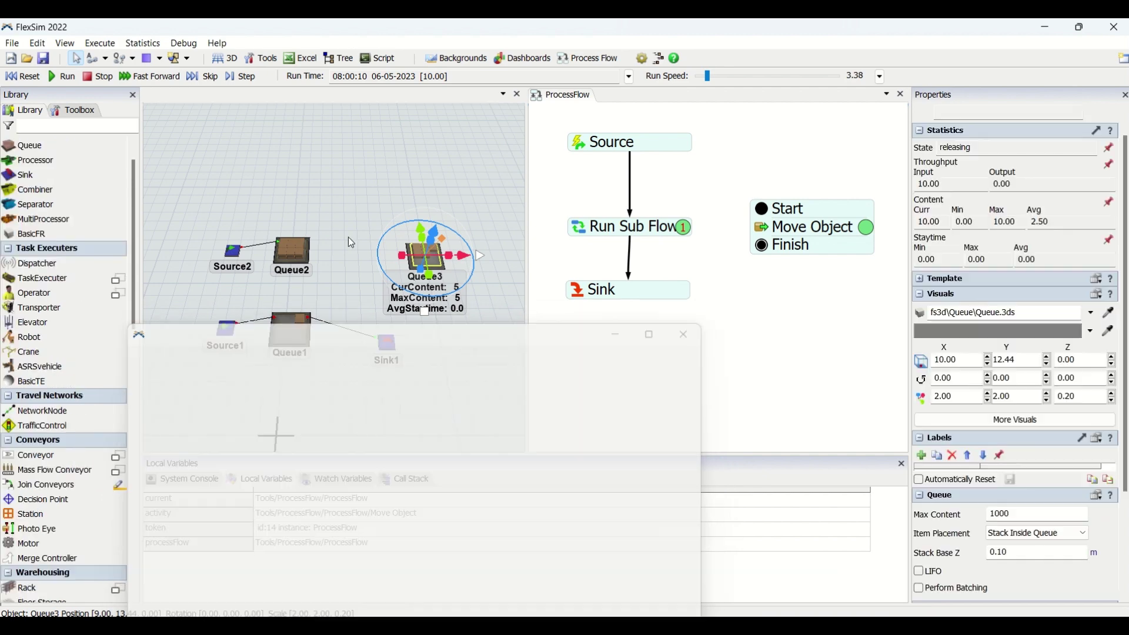
click(22, 77)
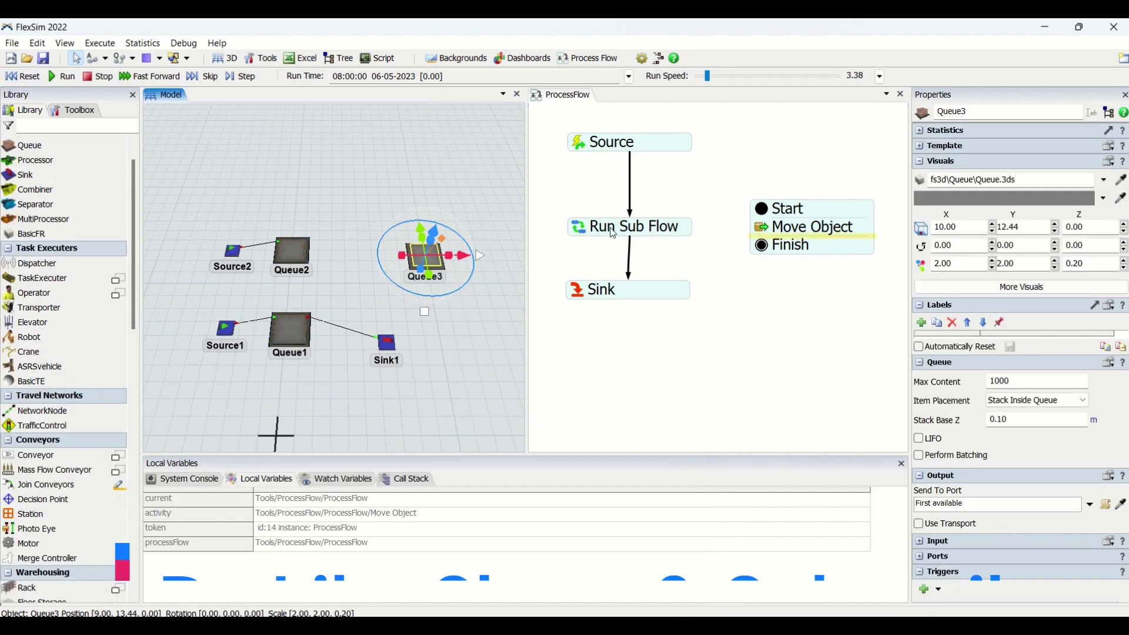
click(578, 230)
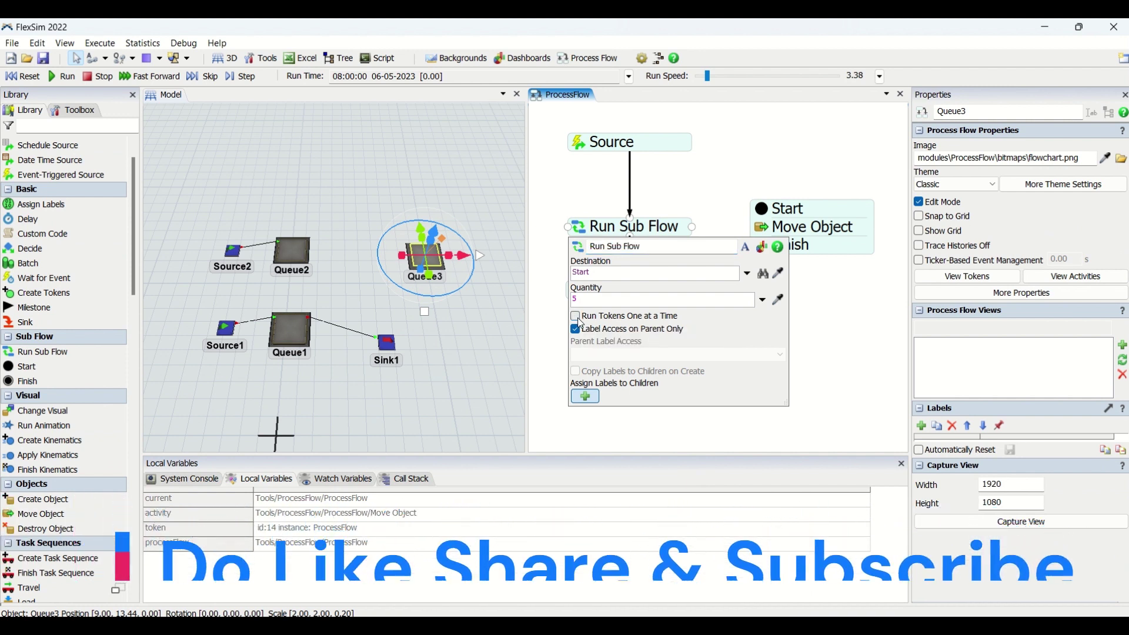
Open and close the Move Object activity's Object(s) code editor
click(534, 327)
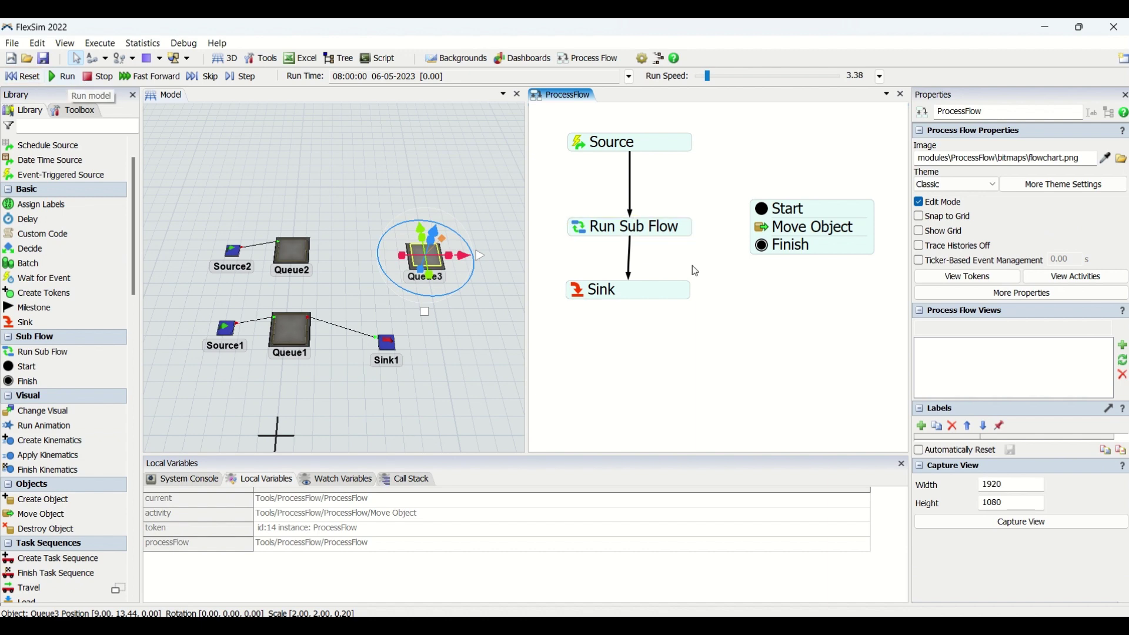
click(765, 228)
click(944, 274)
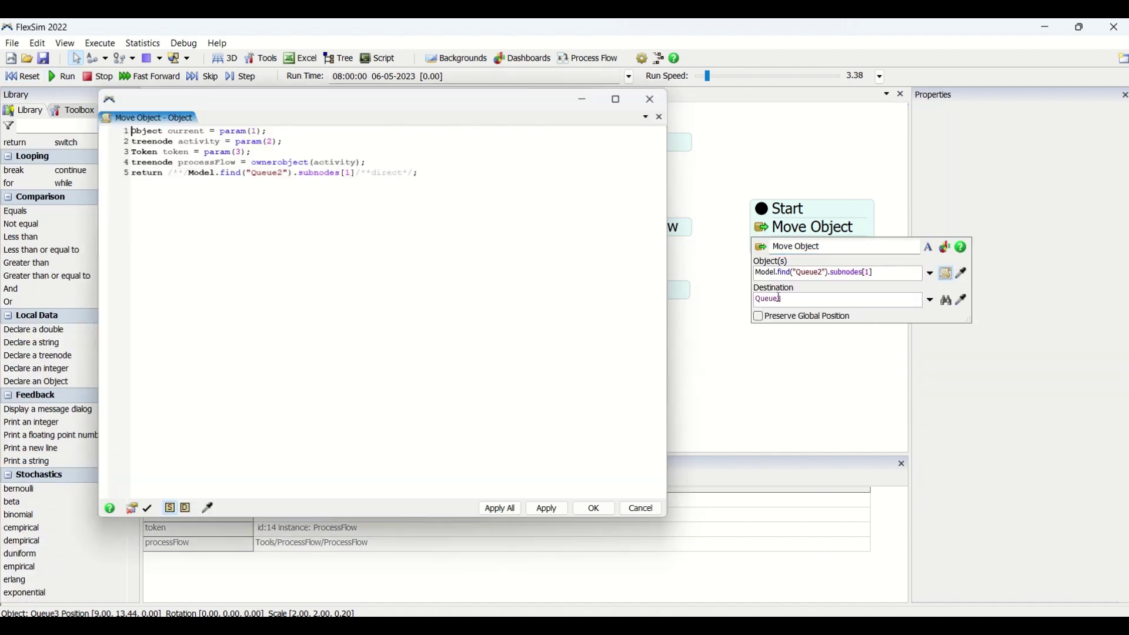
click(657, 96)
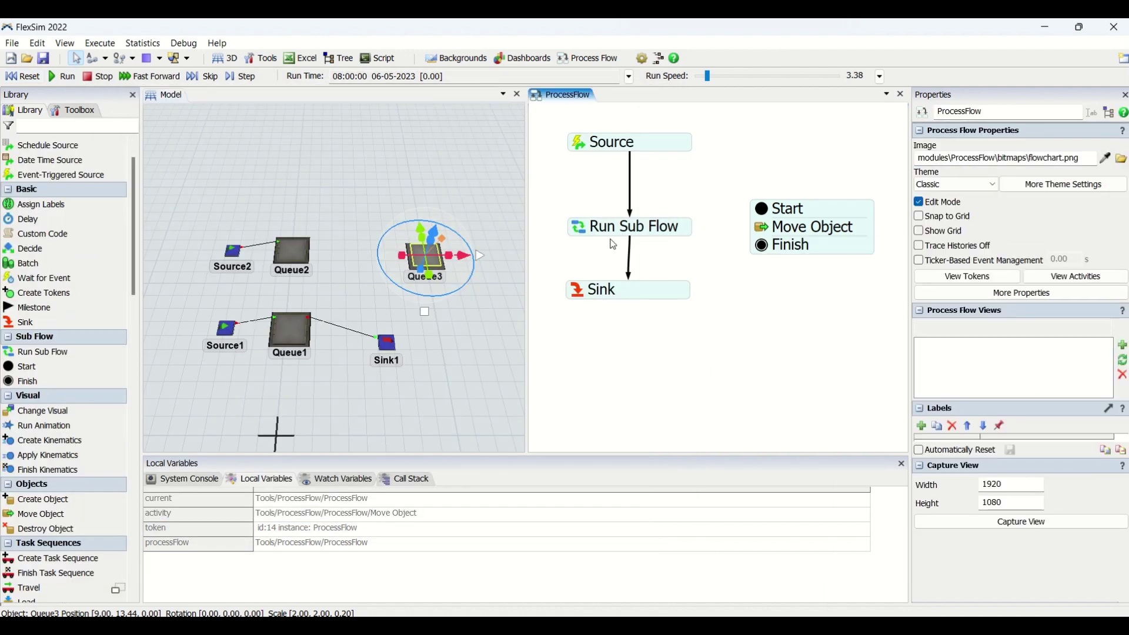
Uncheck Run Tokens One at a Time on Run Sub Flow, then reopen Move Object's Object(s) code
click(629, 227)
click(597, 316)
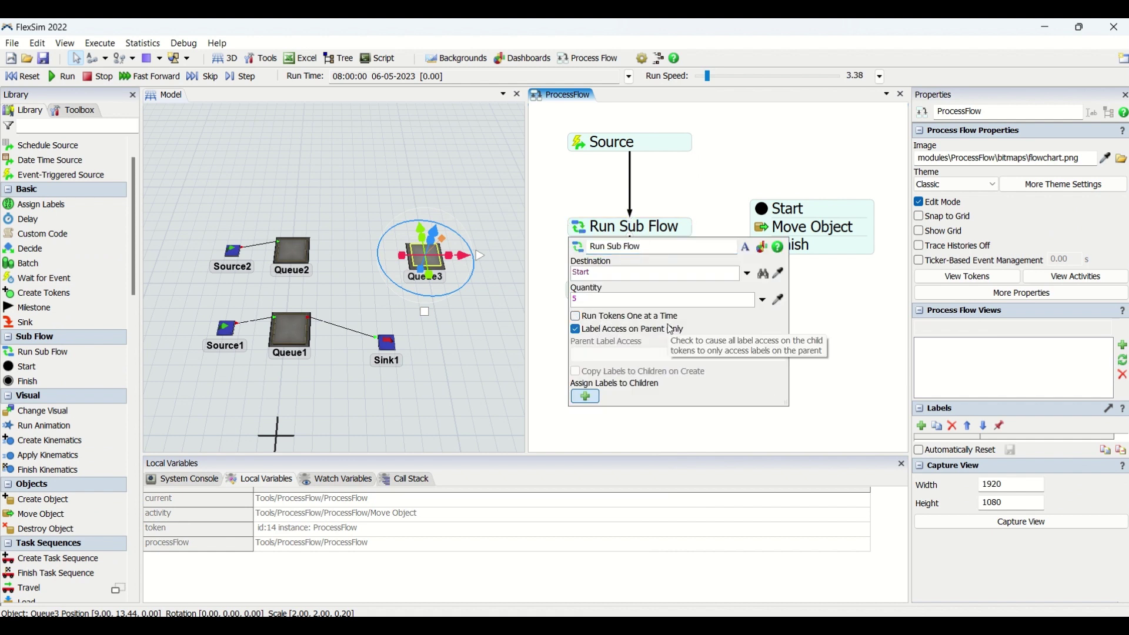
click(844, 323)
click(812, 227)
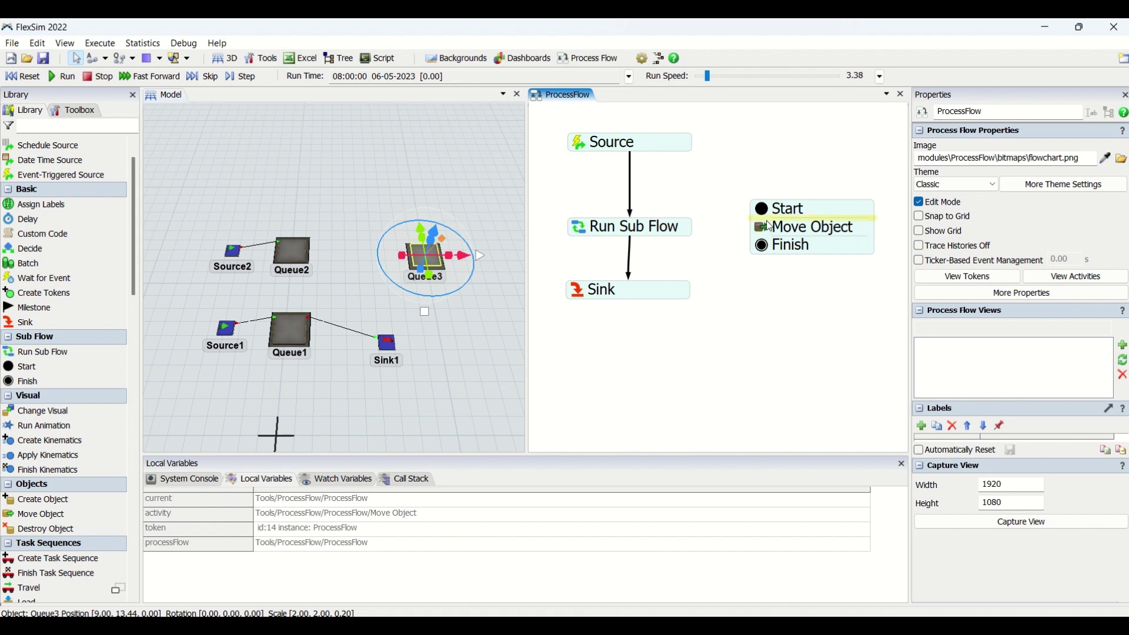
click(946, 274)
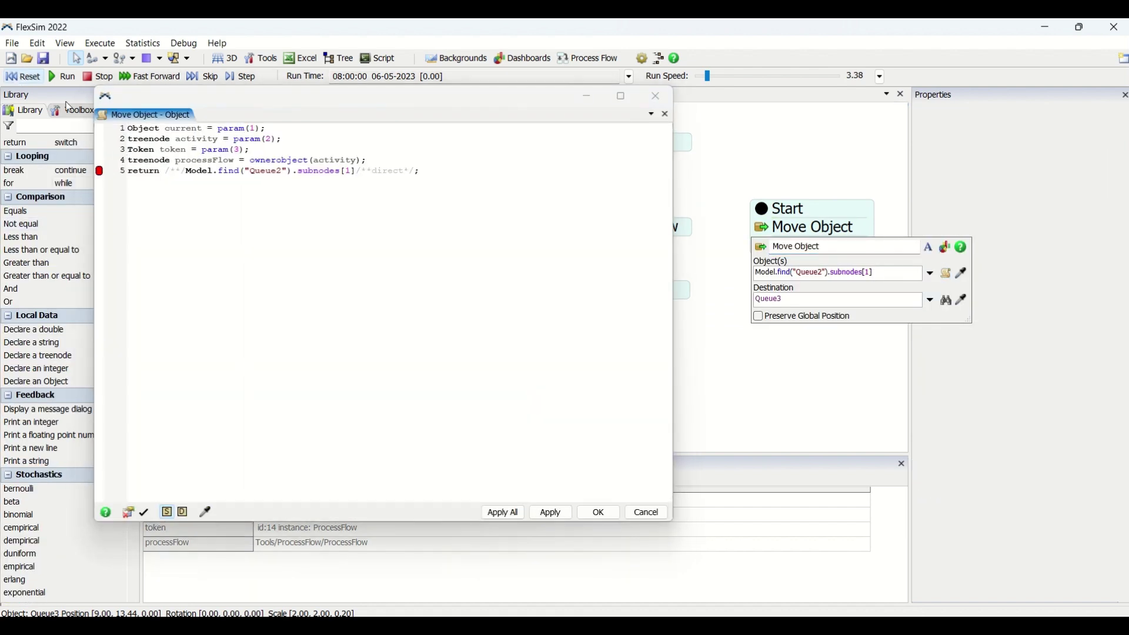
Move the code editor aside and run the model to the breakpoint, watching the flow's tokens
drag(241, 101, 229, 236)
click(694, 187)
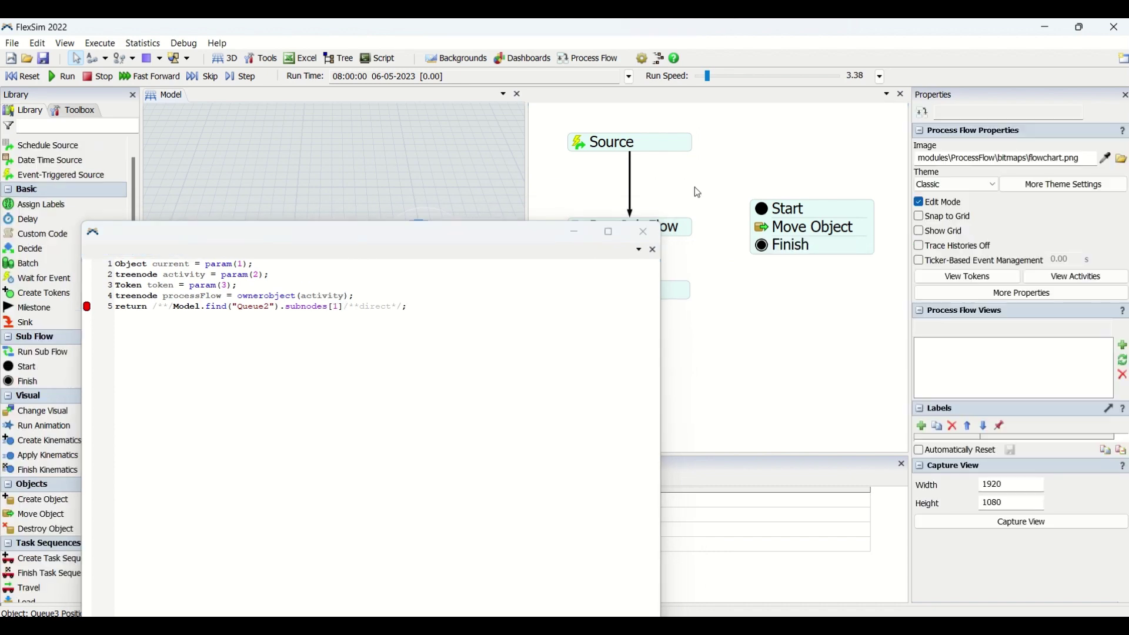
click(63, 77)
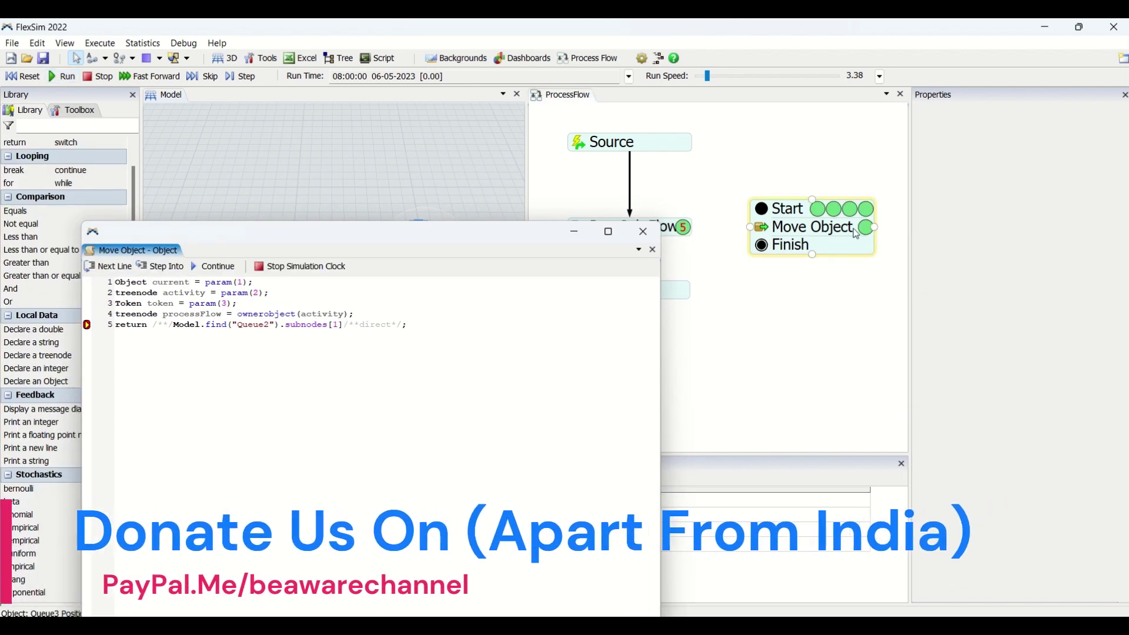
drag(479, 239, 503, 322)
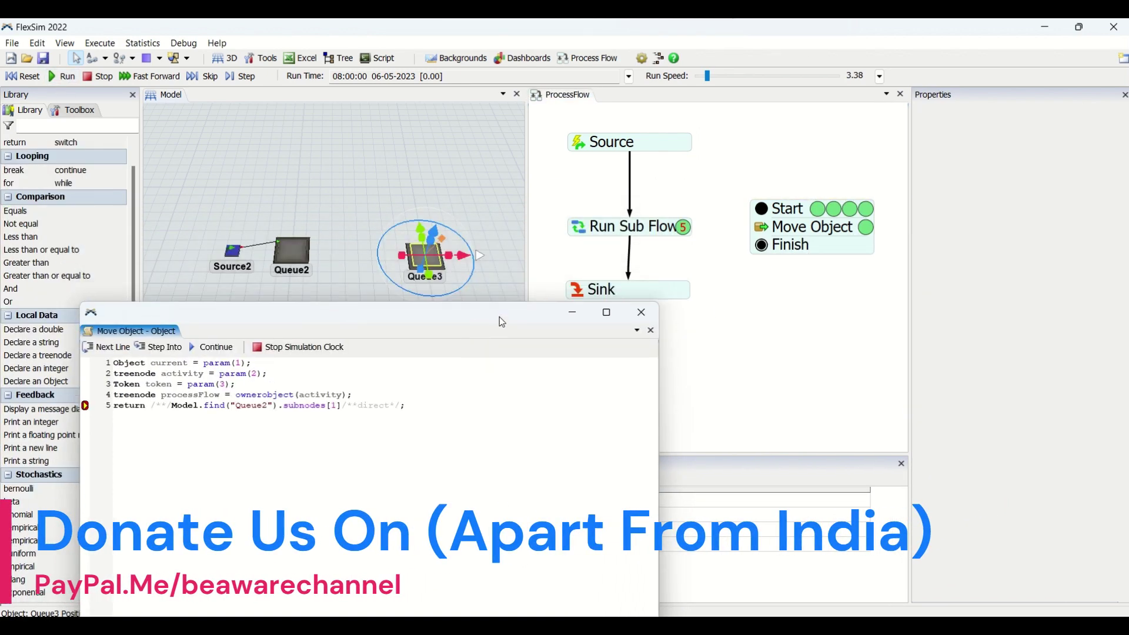
click(824, 295)
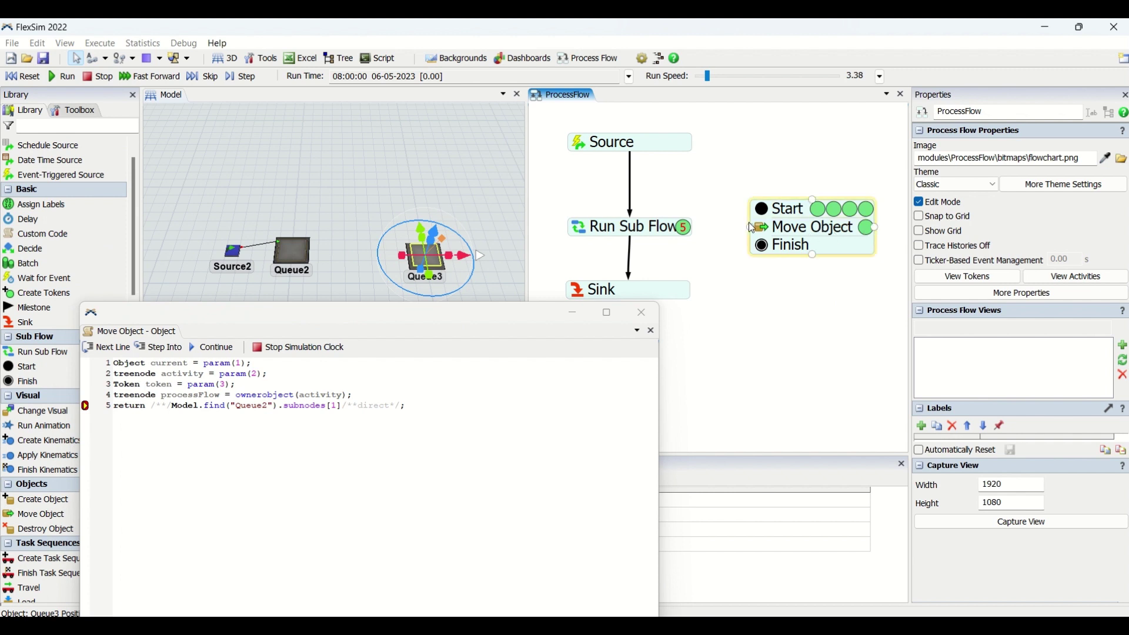
Step and continue, add a line-3 breakpoint, finish with 5 parts in Queue3, and close the code window
click(117, 351)
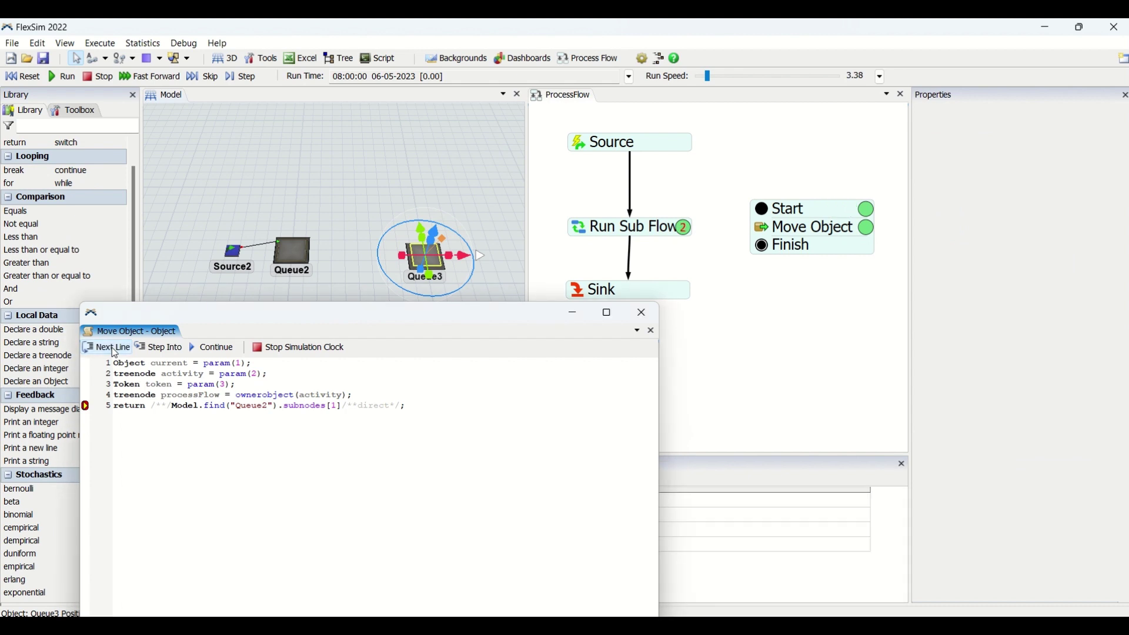
click(112, 351)
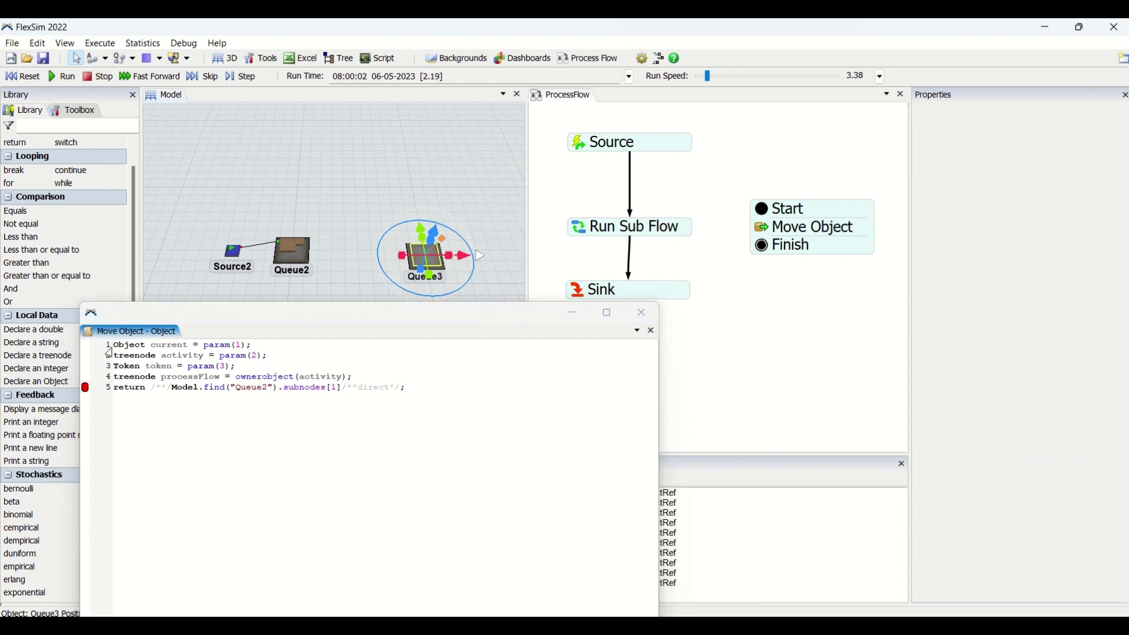
click(88, 386)
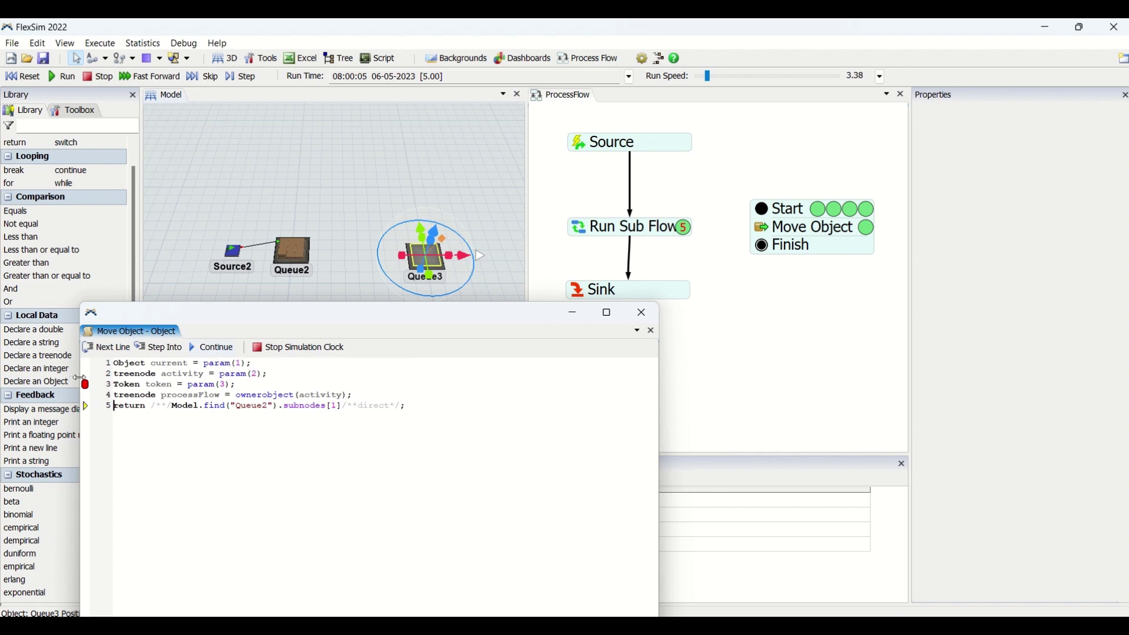
click(222, 354)
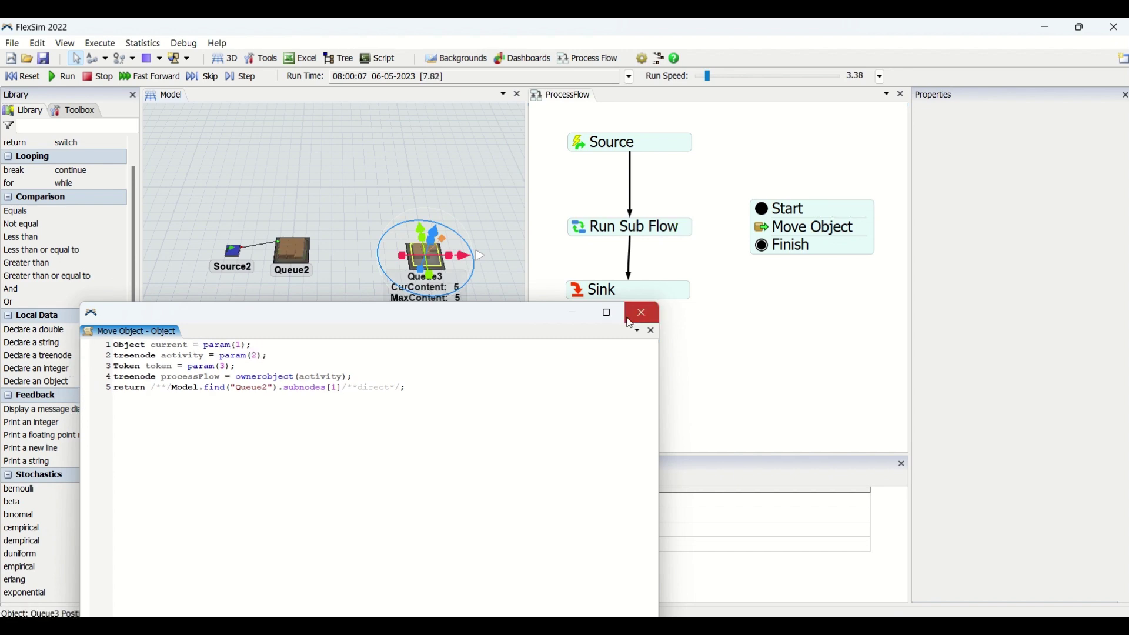
click(643, 313)
Reset the model to time zero and open and close Run Sub Flow's properties
click(27, 79)
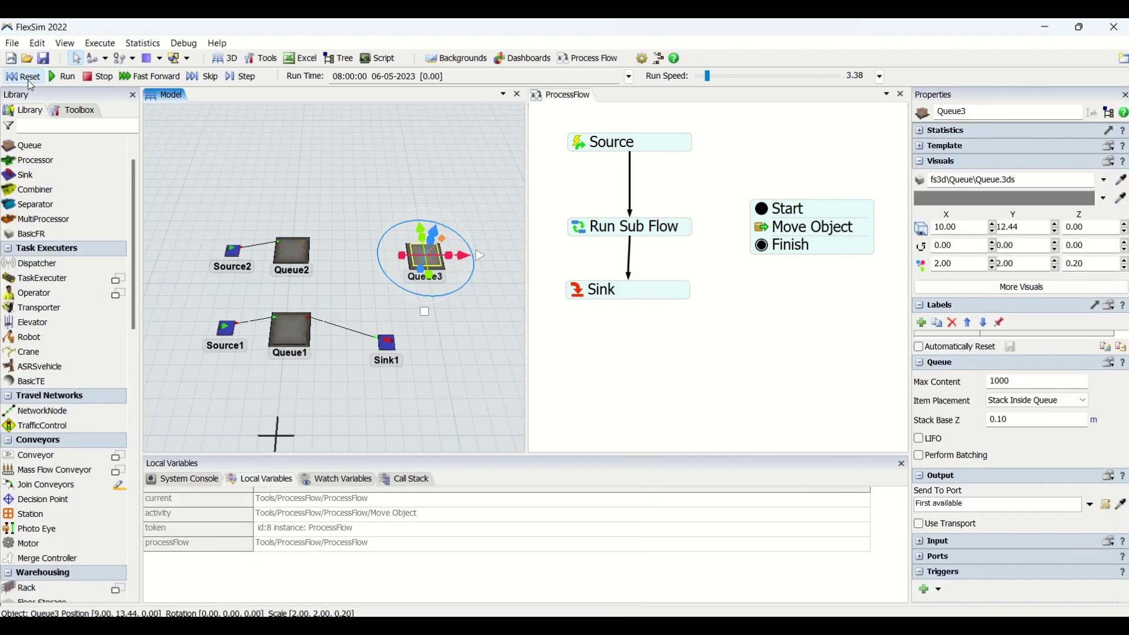
click(803, 252)
double_click(632, 227)
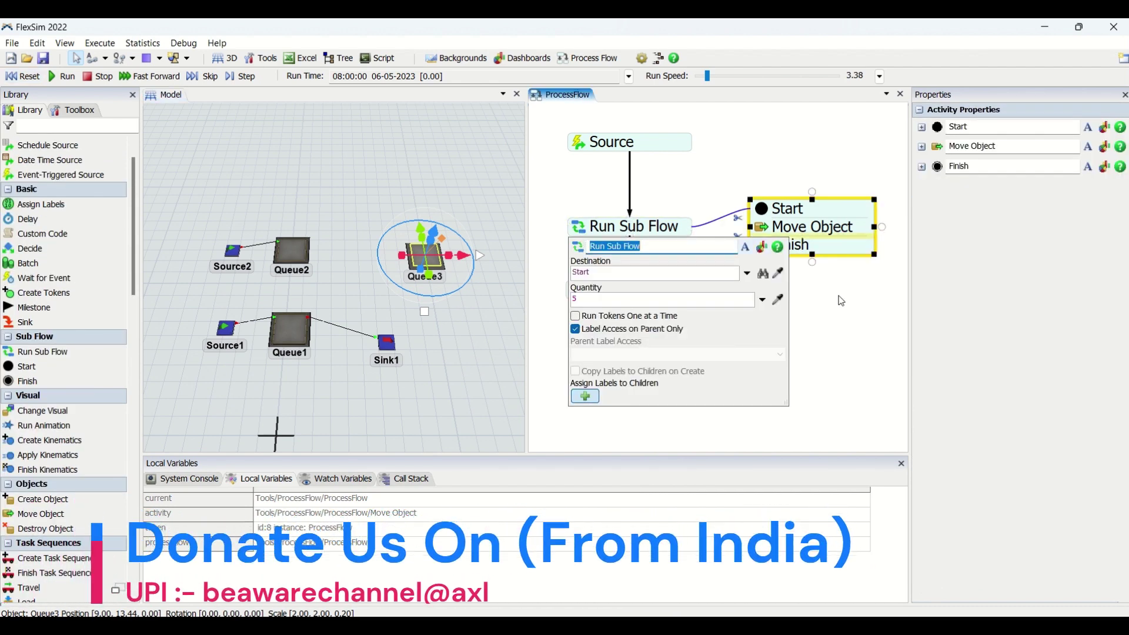
click(741, 194)
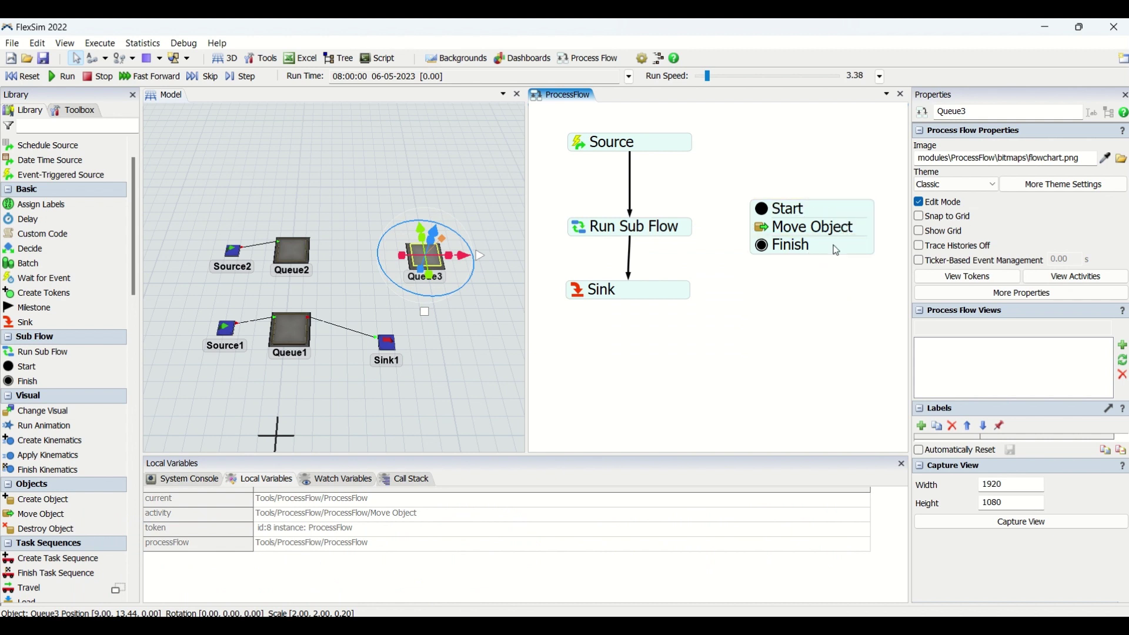
double_click(582, 232)
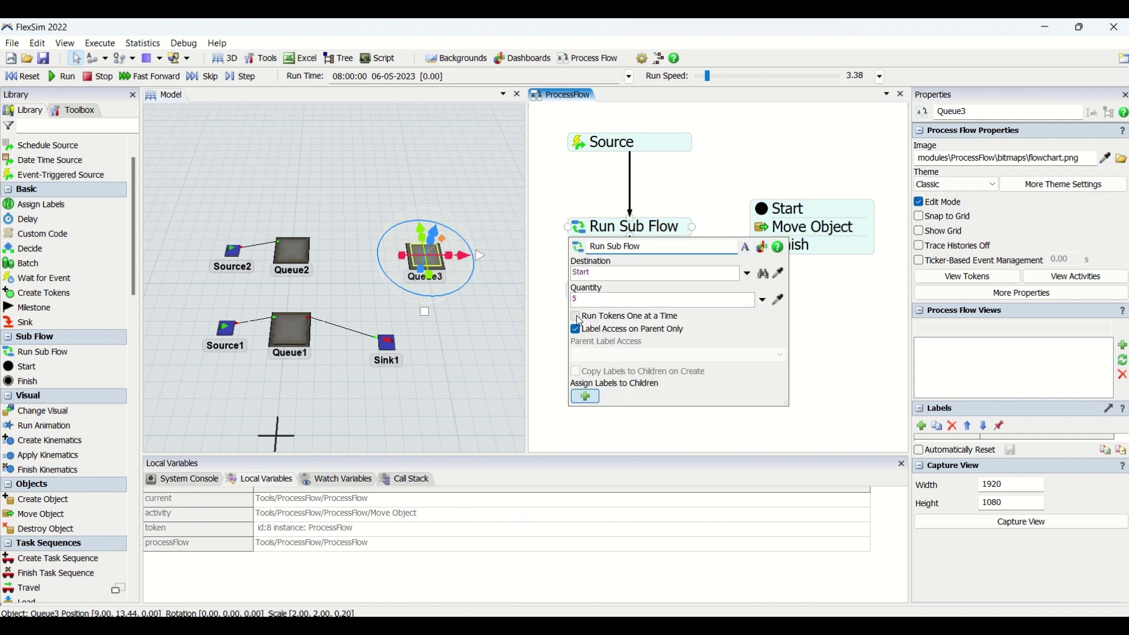
click(728, 182)
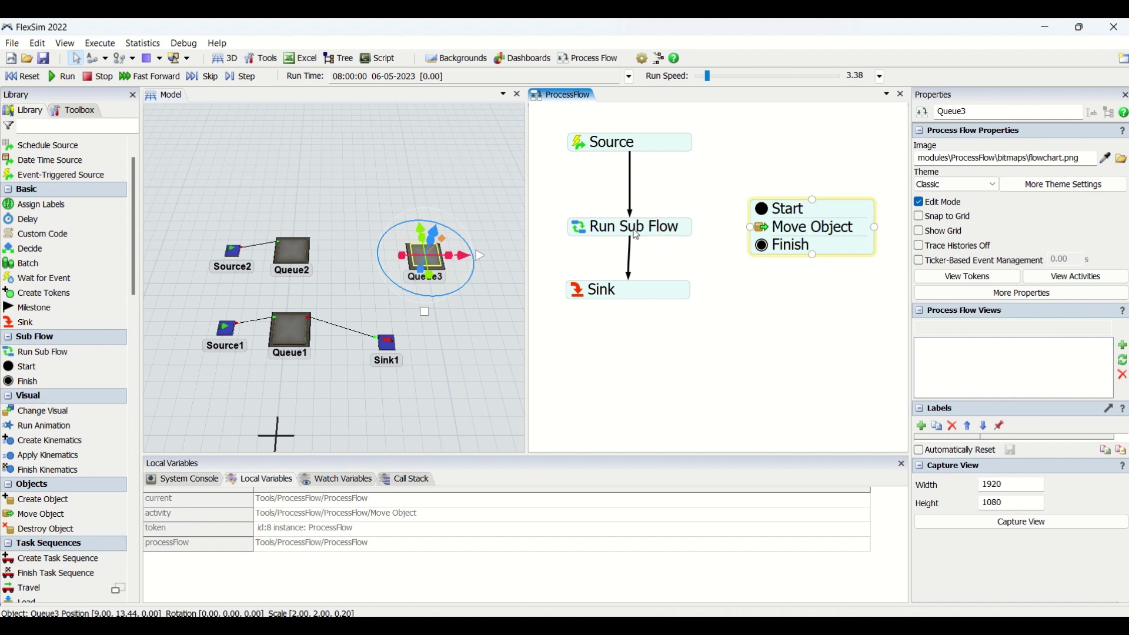
Uncheck Label Access on Parent Only, leave Parent Label Access at Read / Write, then recheck it
click(578, 233)
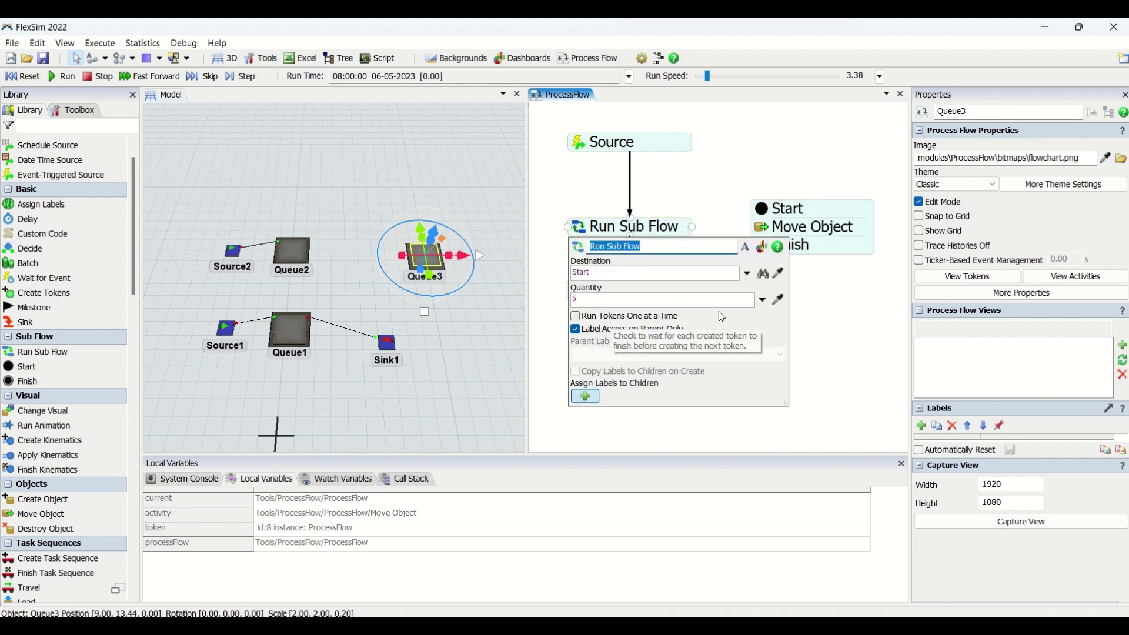
click(578, 333)
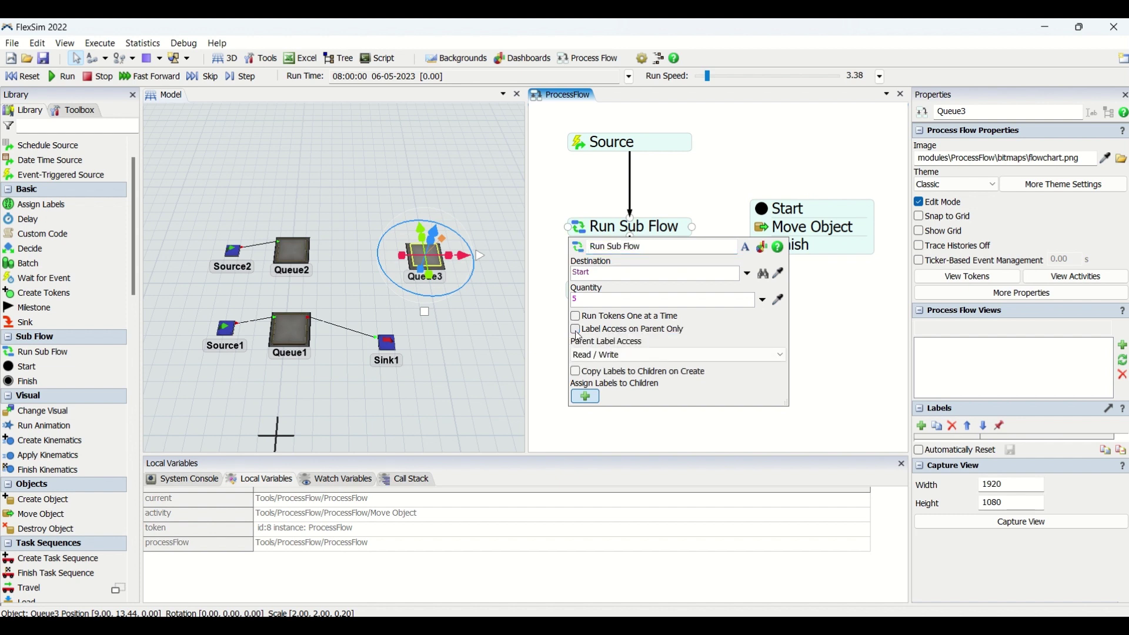
click(587, 356)
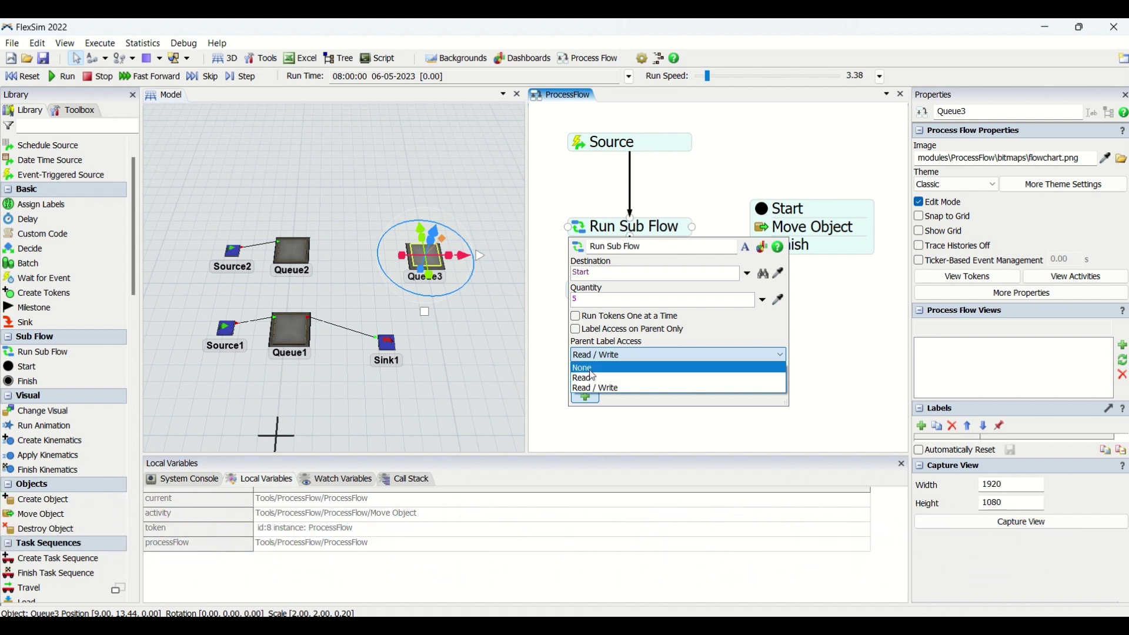
click(580, 336)
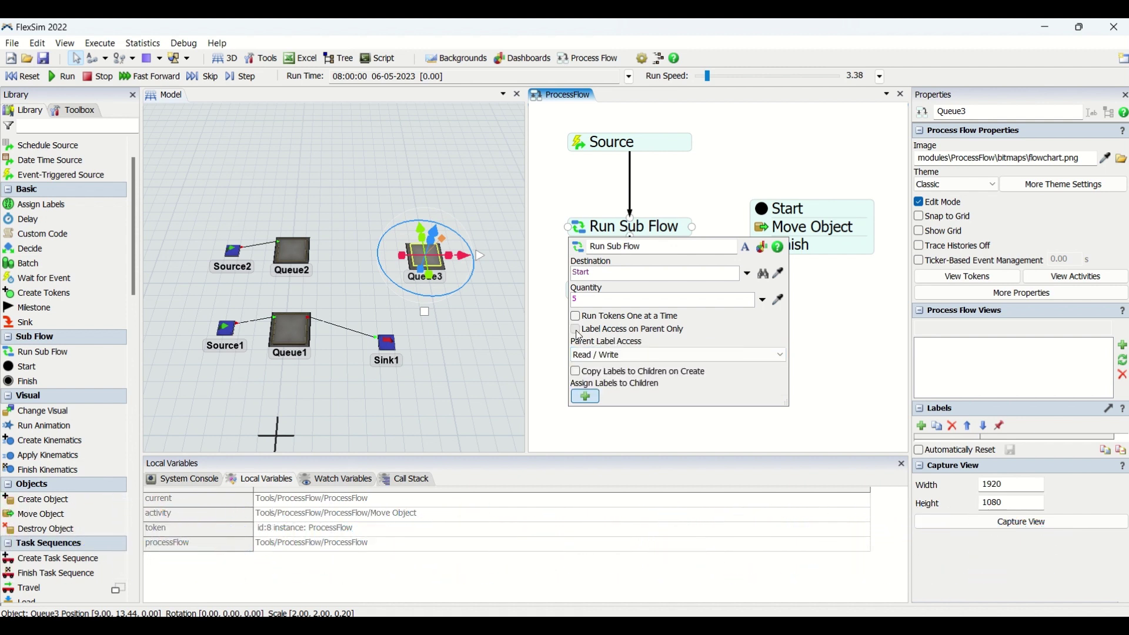
click(577, 330)
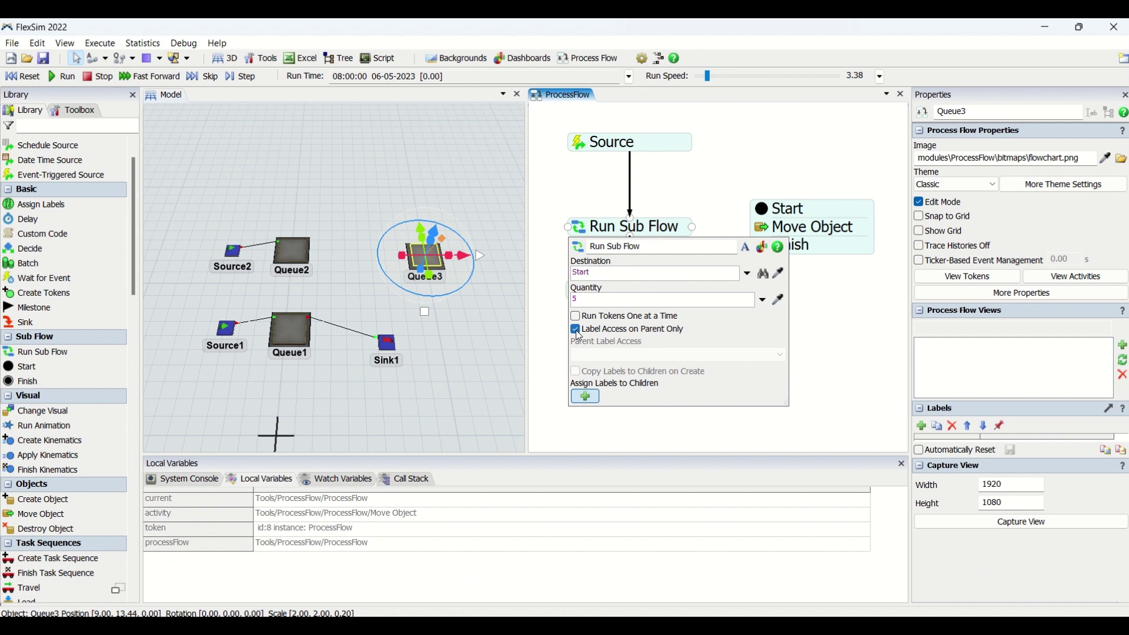
Repeat the Parent Only toggle with Read / Write access, leave it enabled, and close the properties
click(576, 331)
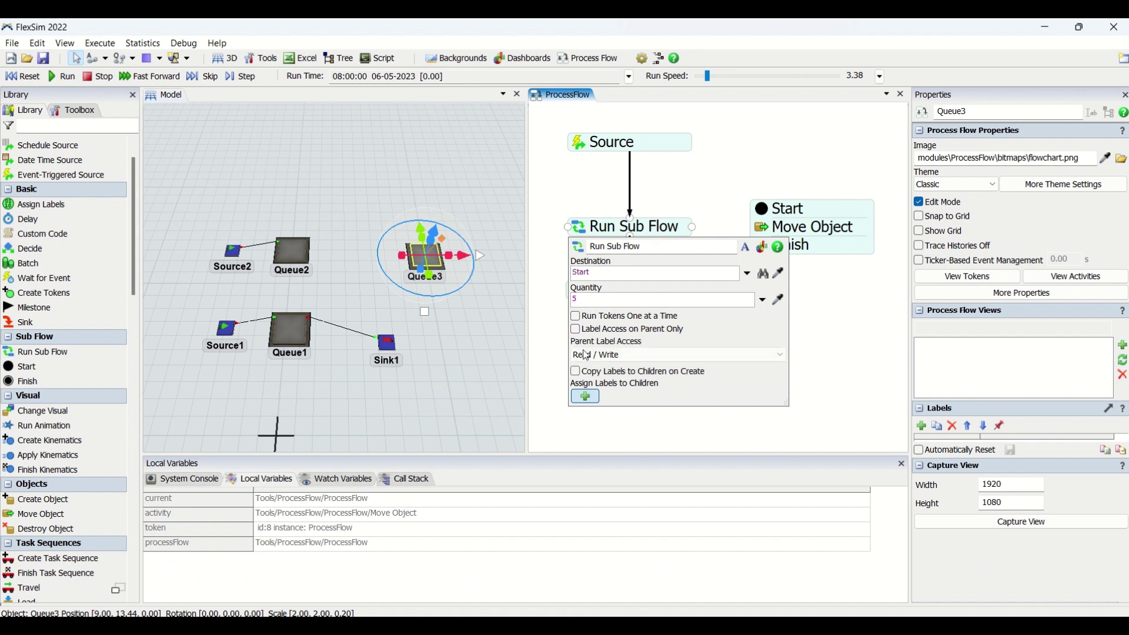
click(619, 356)
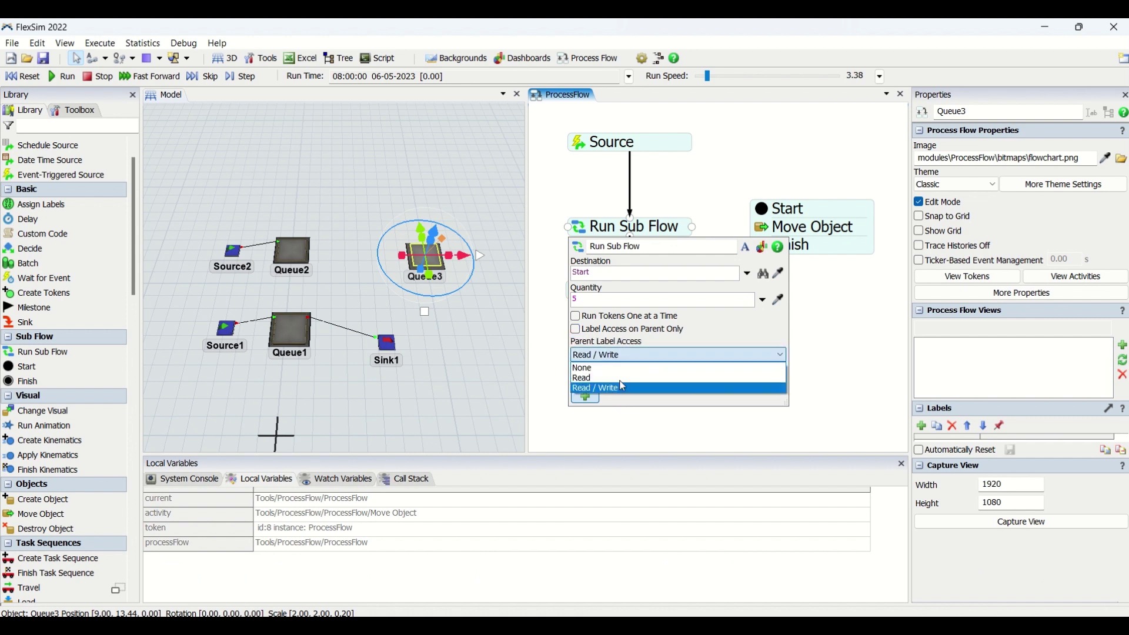
click(722, 323)
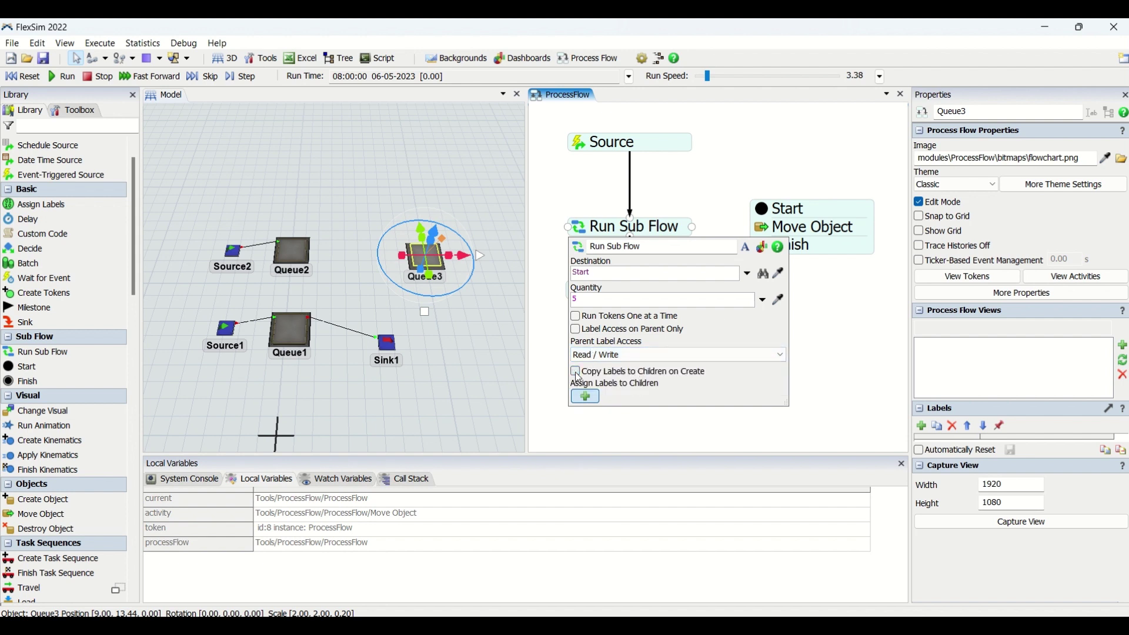
click(576, 330)
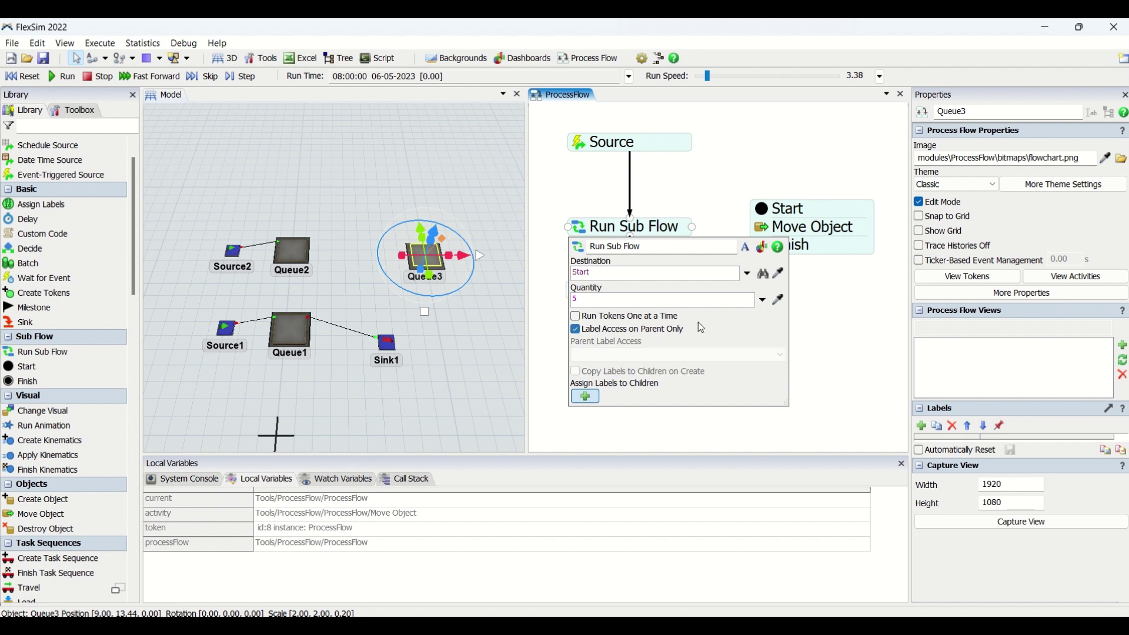
click(716, 178)
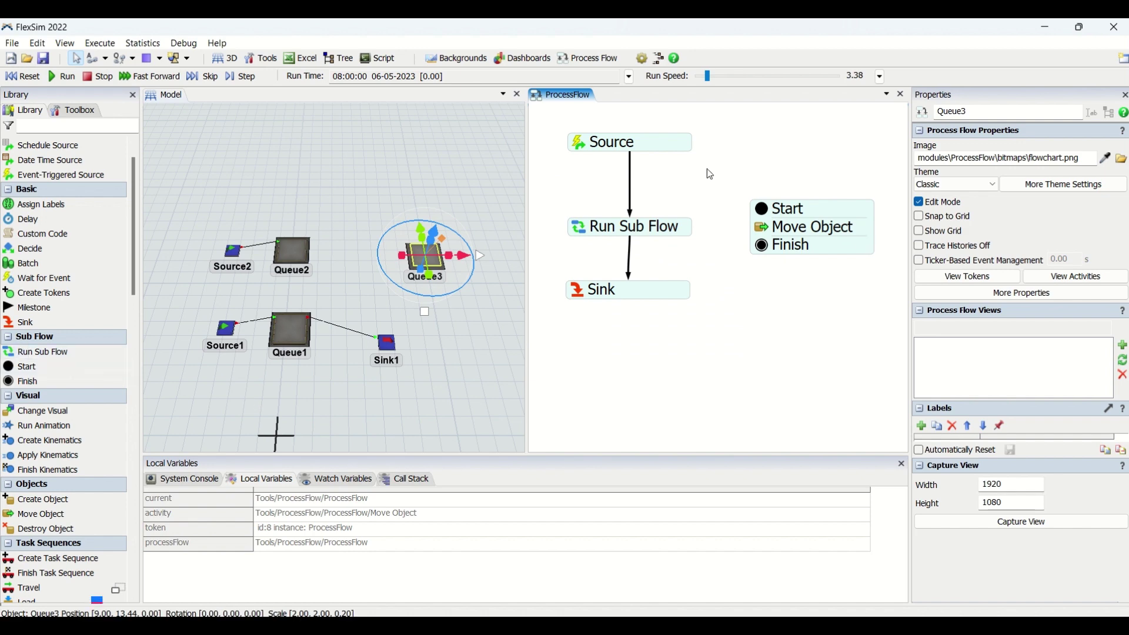
drag(633, 348, 628, 336)
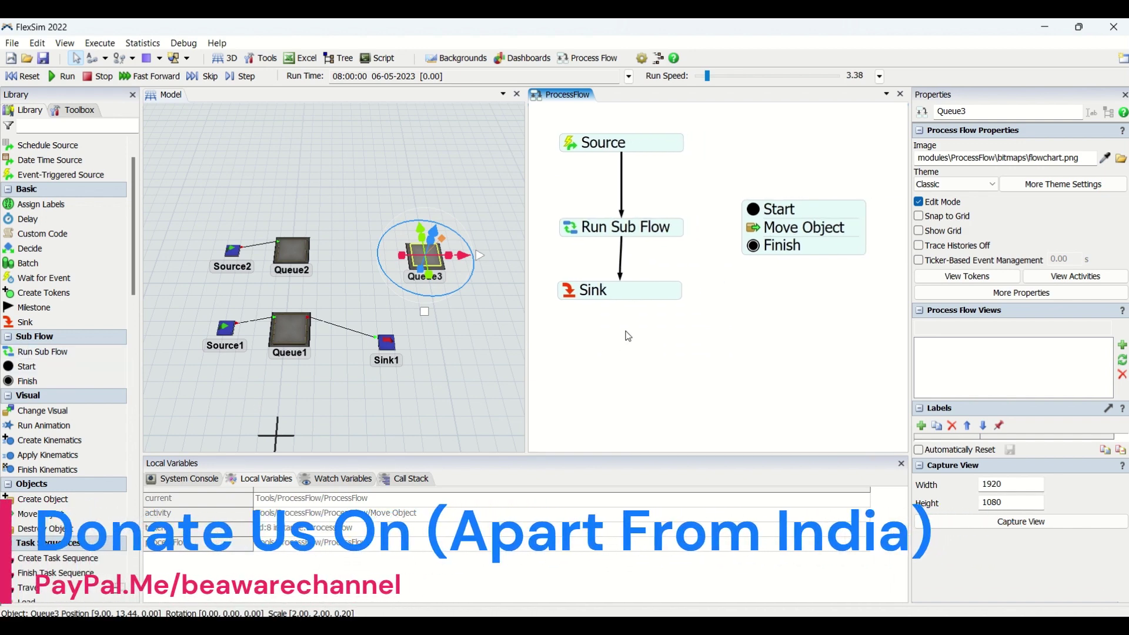
click(636, 227)
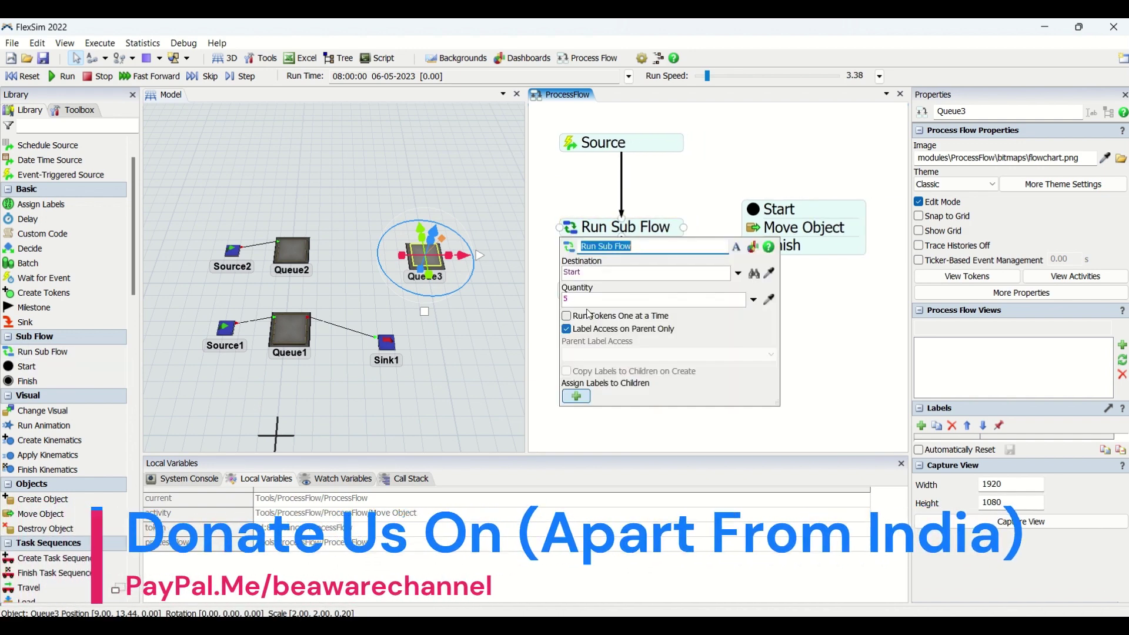
click(739, 274)
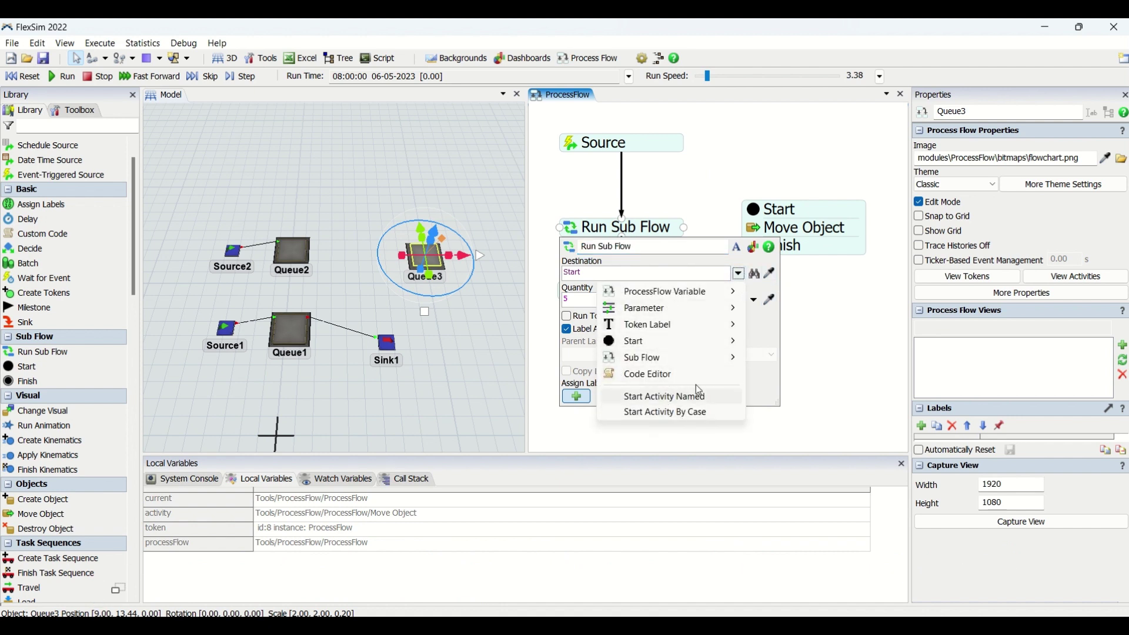
click(763, 316)
click(754, 300)
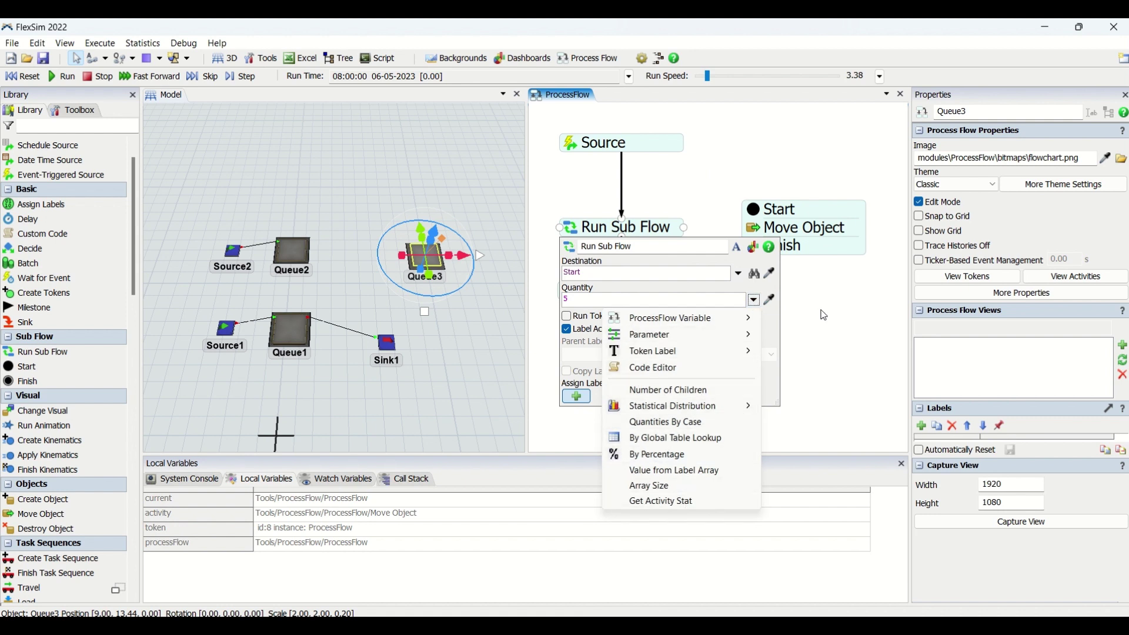
click(708, 206)
click(589, 230)
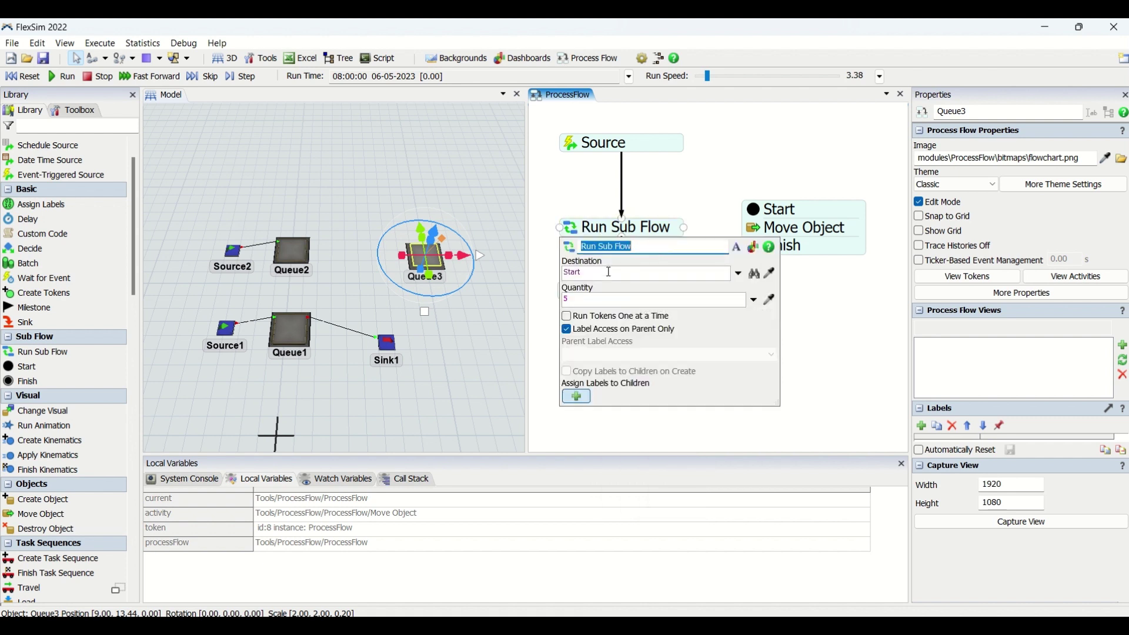
click(715, 200)
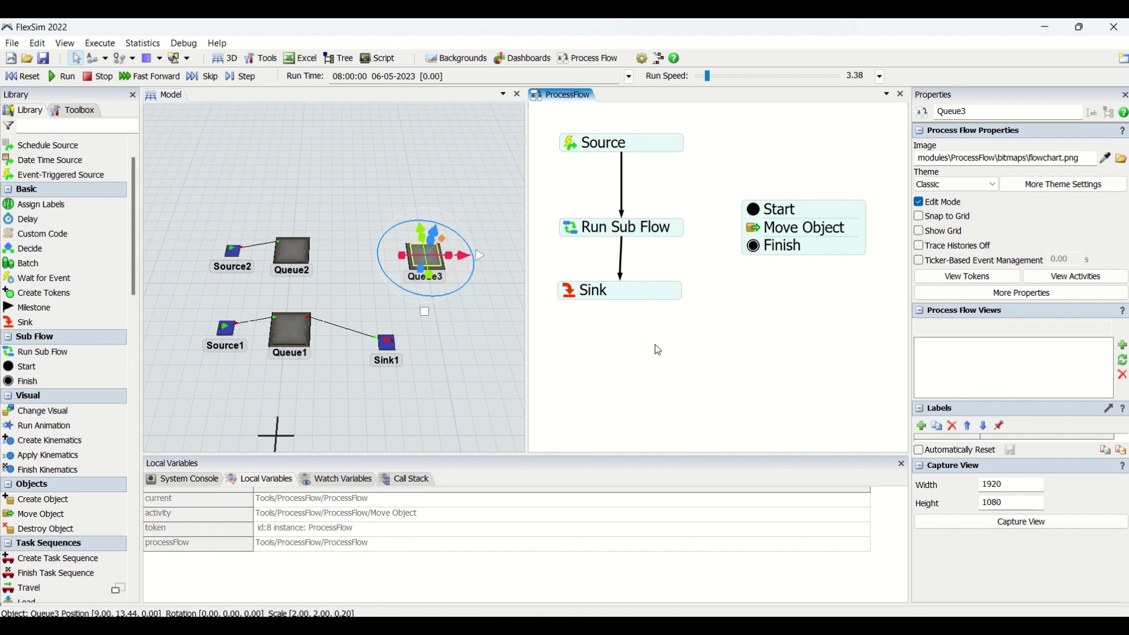
Deselect Queue3 in the 3D model and show the ProcessFlow's own properties
click(457, 339)
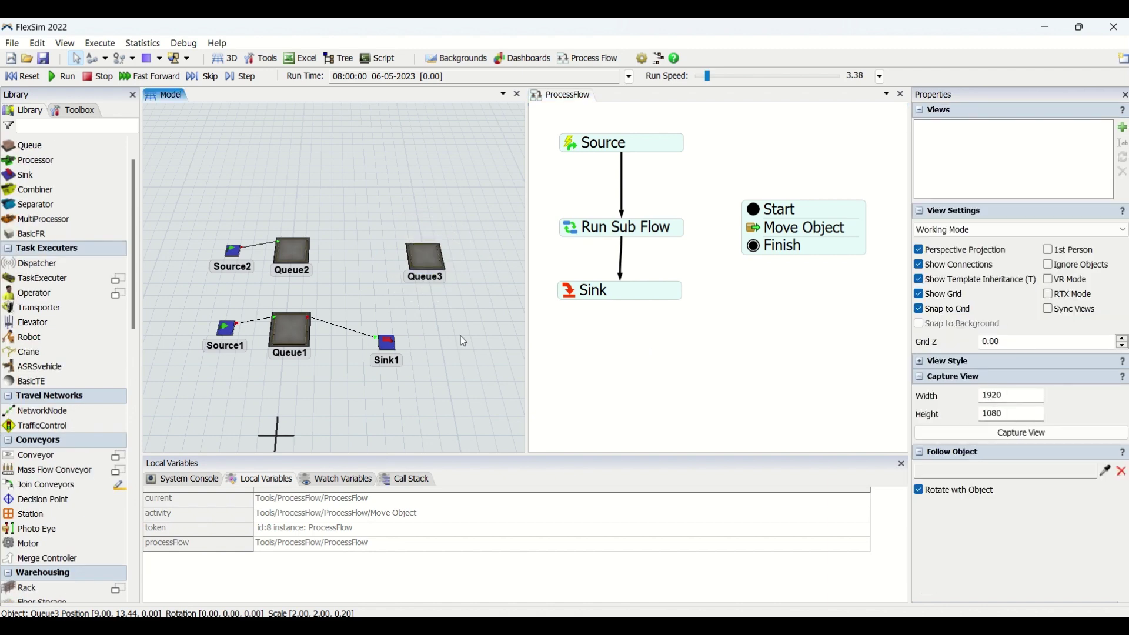
click(657, 324)
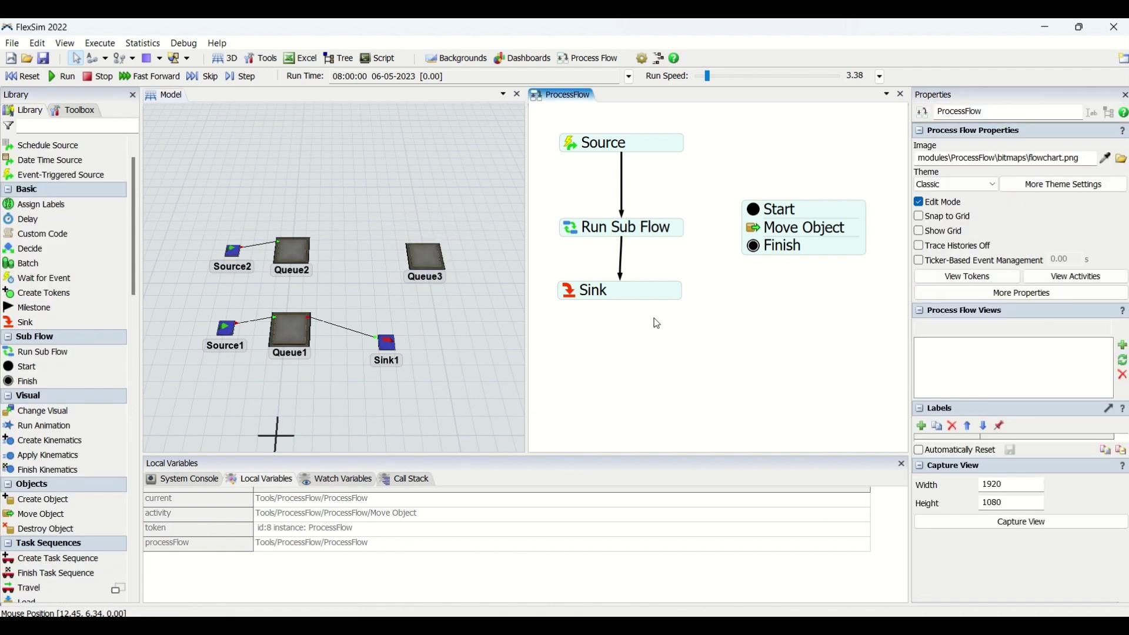